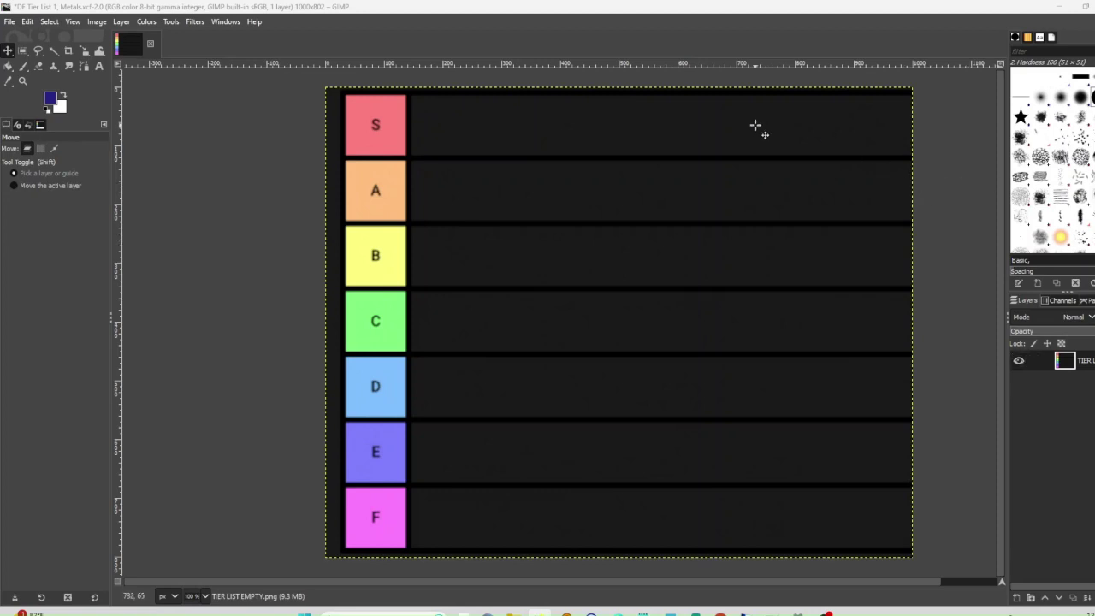
Step: Paste the copied aluminum tile and anchor it partway along the C tier
key(ctrl+v)
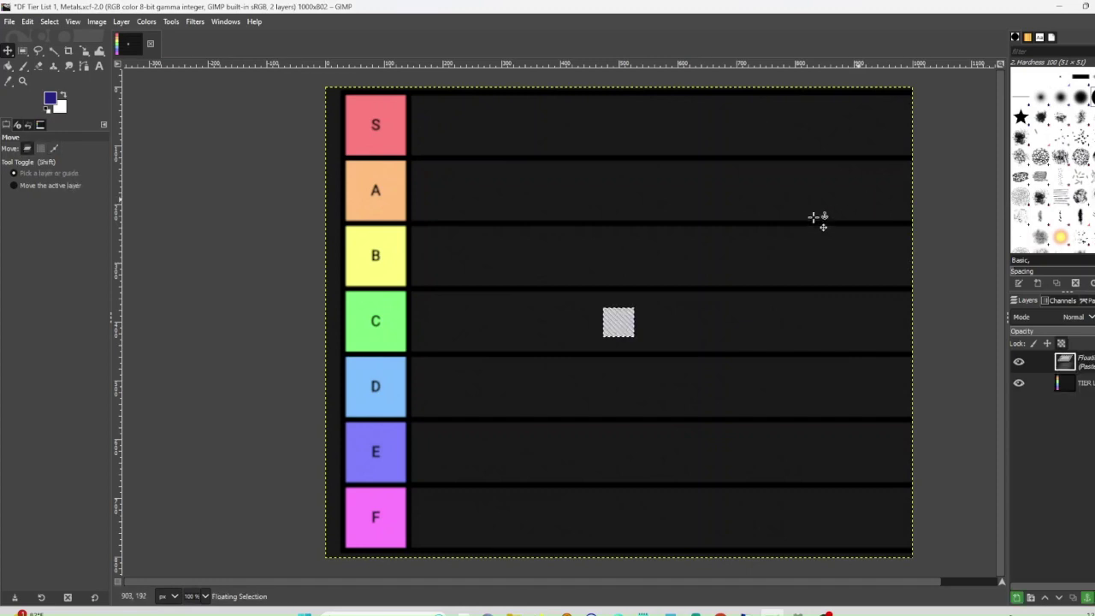
drag(618, 322, 510, 306)
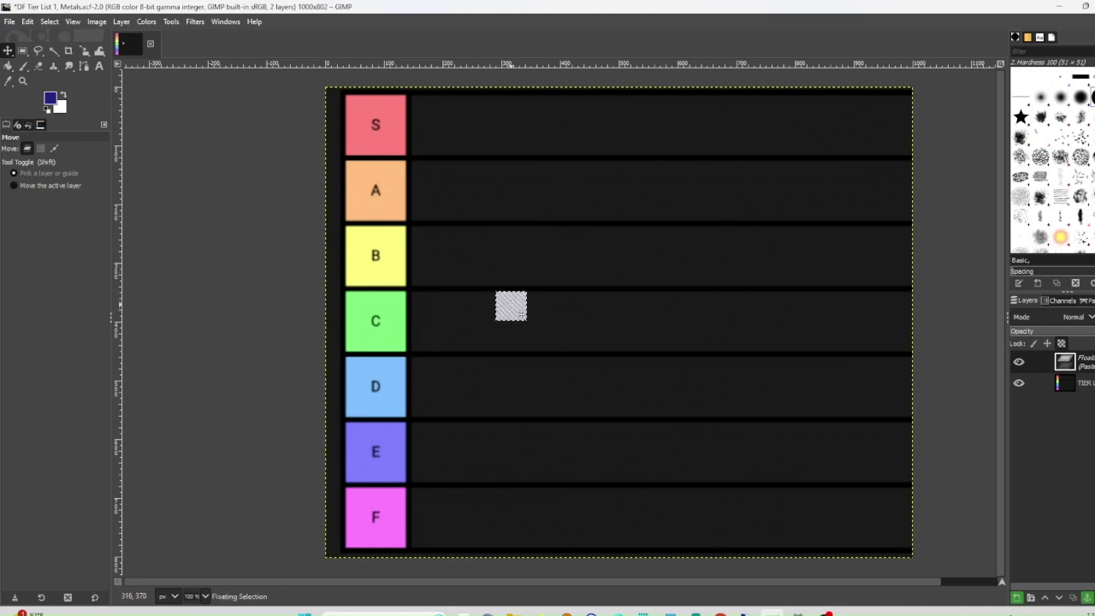
click(581, 304)
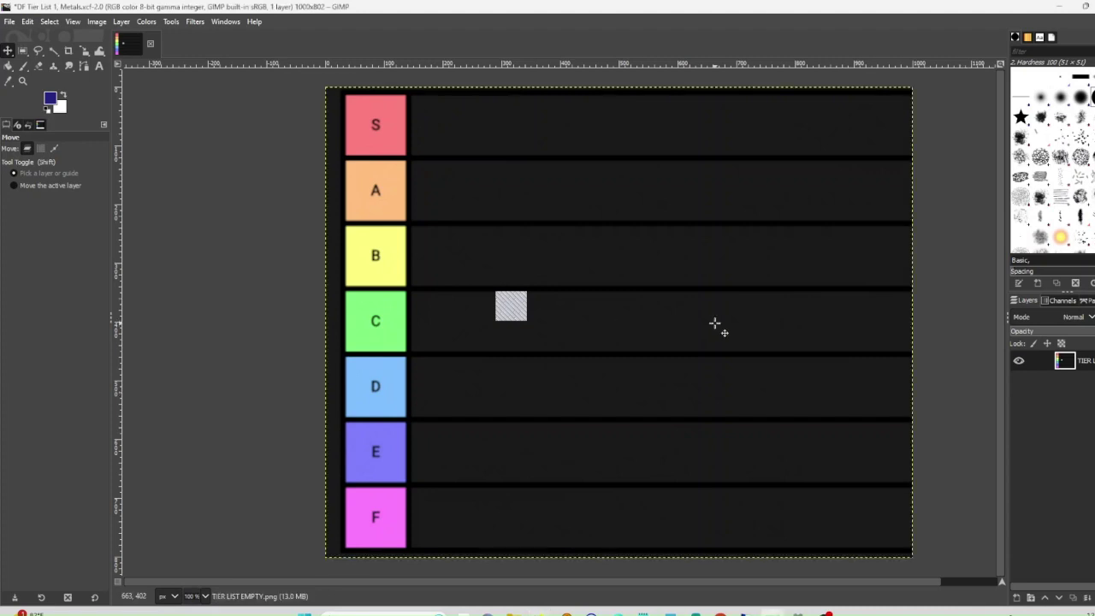
Step: Paste the purple bismuthinite tile and anchor it in the E tier, below the aluminum tile
key(ctrl+v)
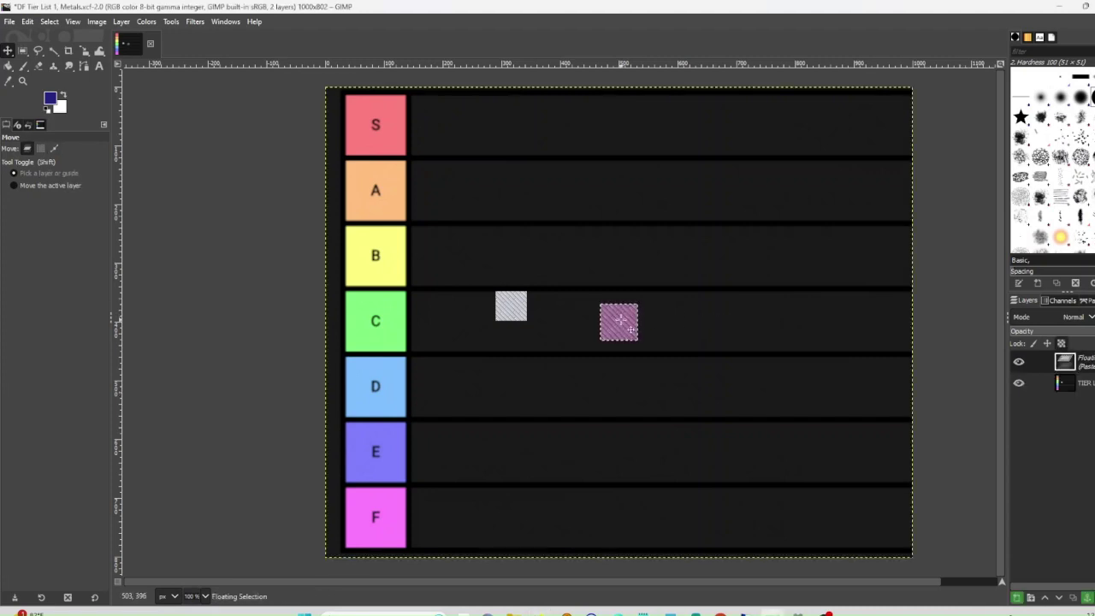
drag(621, 320, 633, 383)
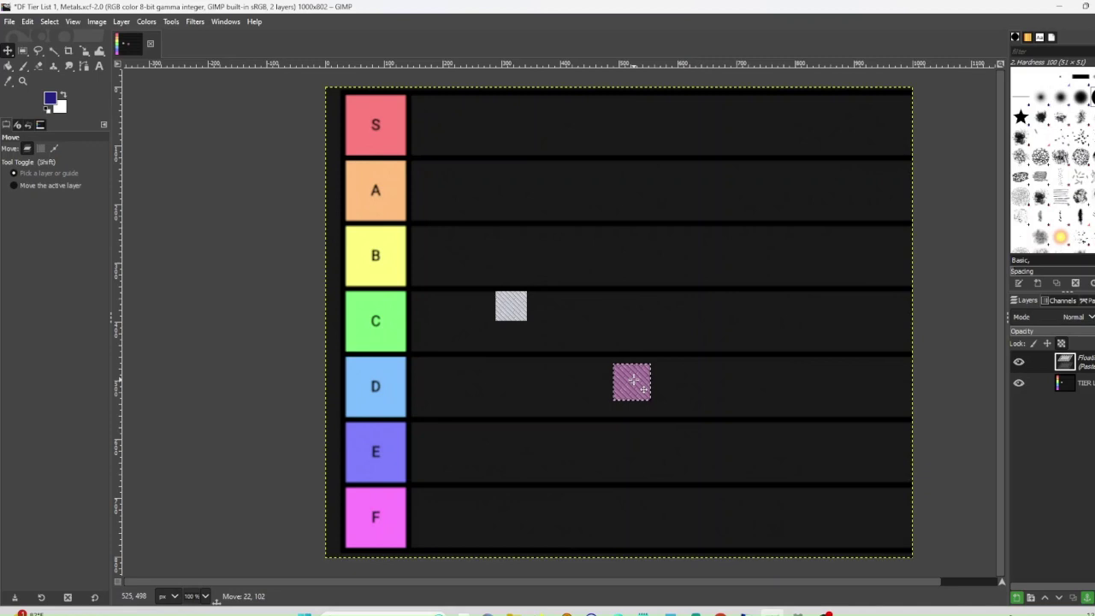
drag(633, 382, 629, 383)
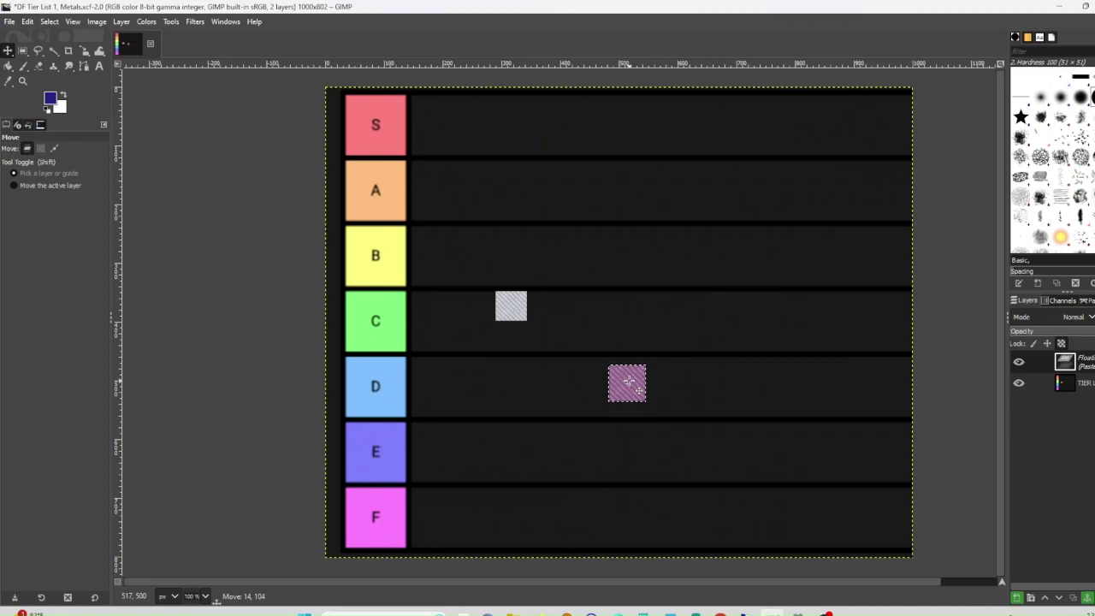
drag(628, 382, 615, 440)
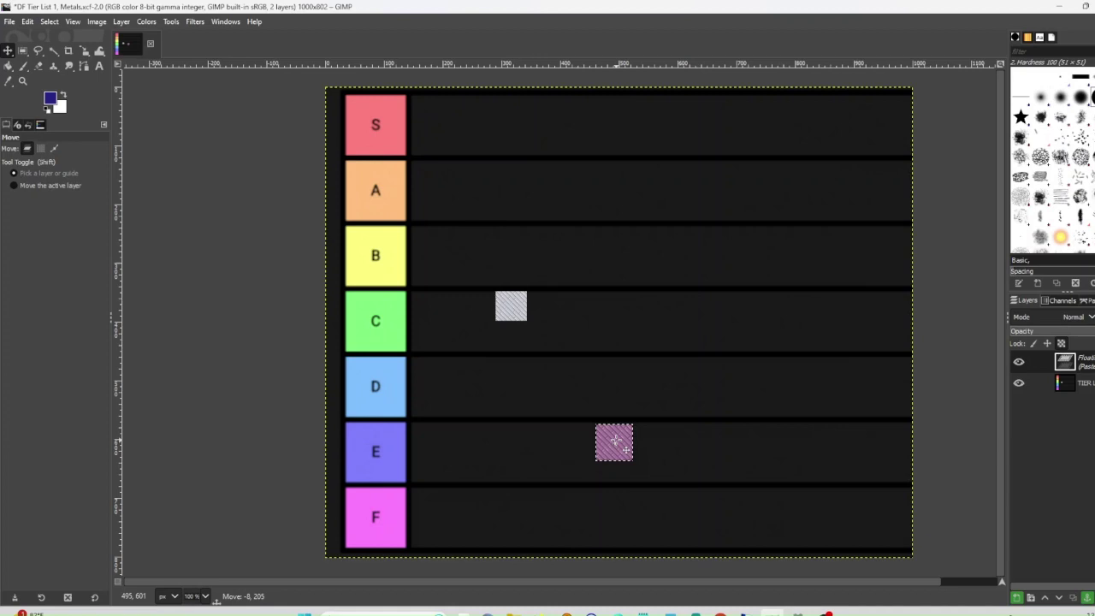
drag(615, 439, 509, 439)
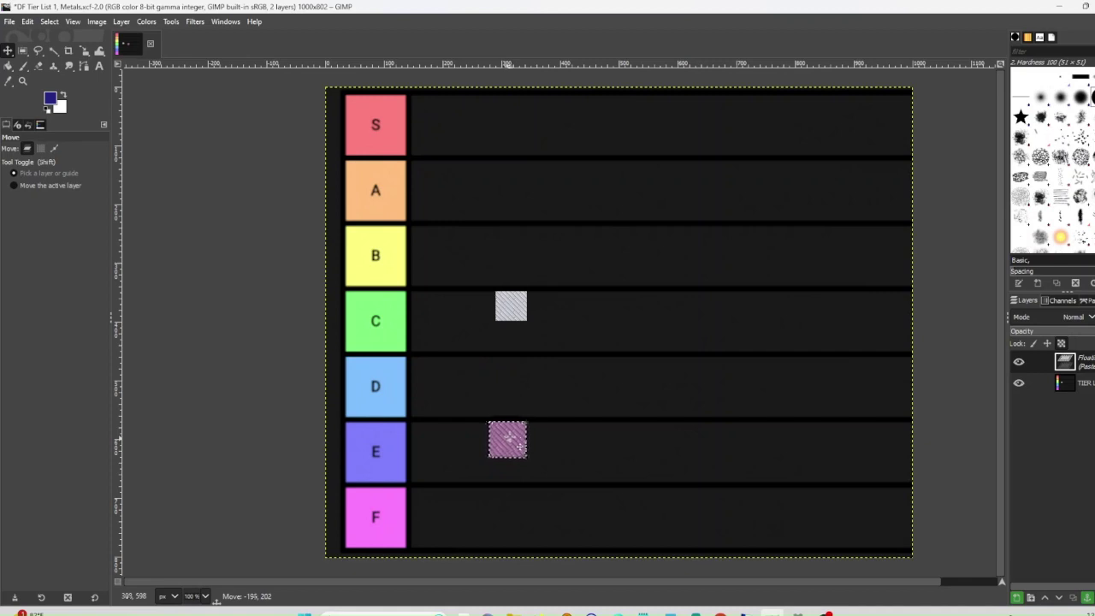
click(510, 388)
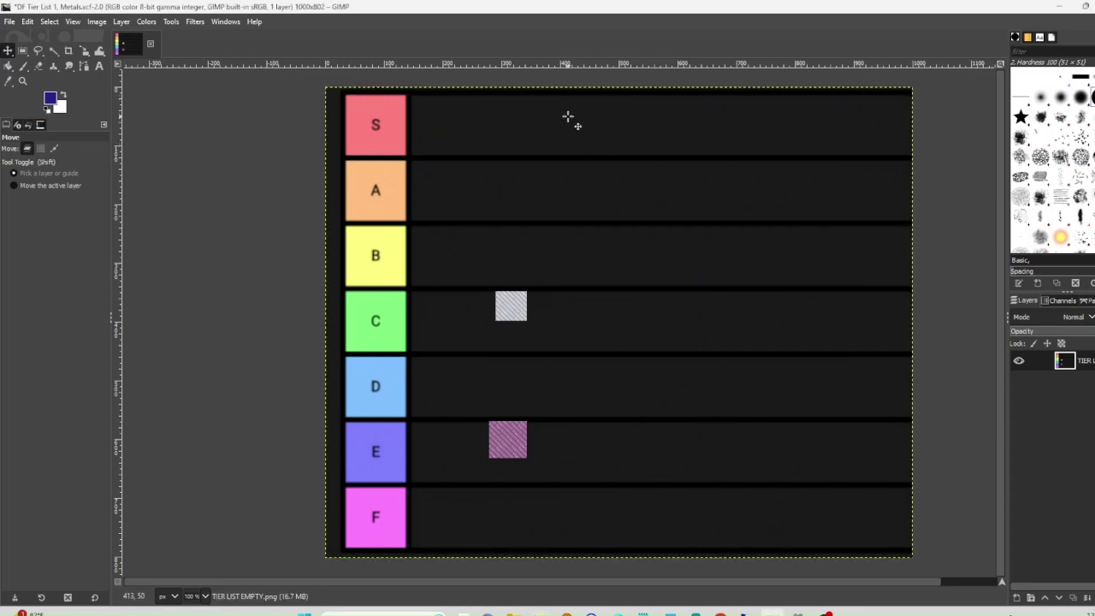
Step: Paste the reddish-brown copper tile and anchor it at the start of the S tier
key(ctrl+v)
drag(621, 317, 434, 117)
click(490, 117)
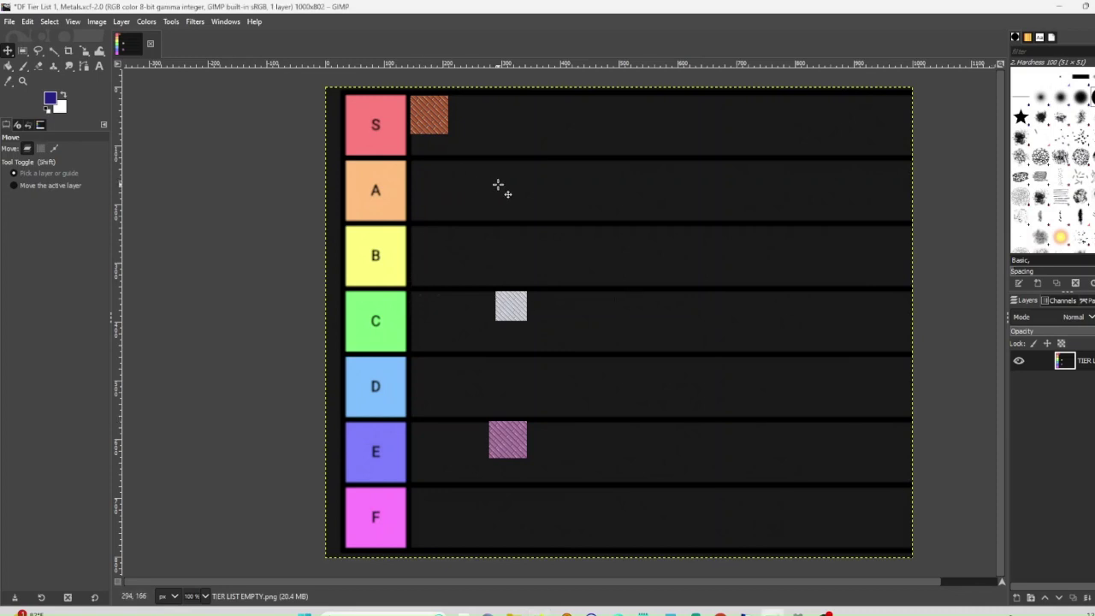
Step: Paste the gold tile and anchor it at the start of the B tier, beside the tier letter
key(ctrl+v)
drag(619, 319, 434, 244)
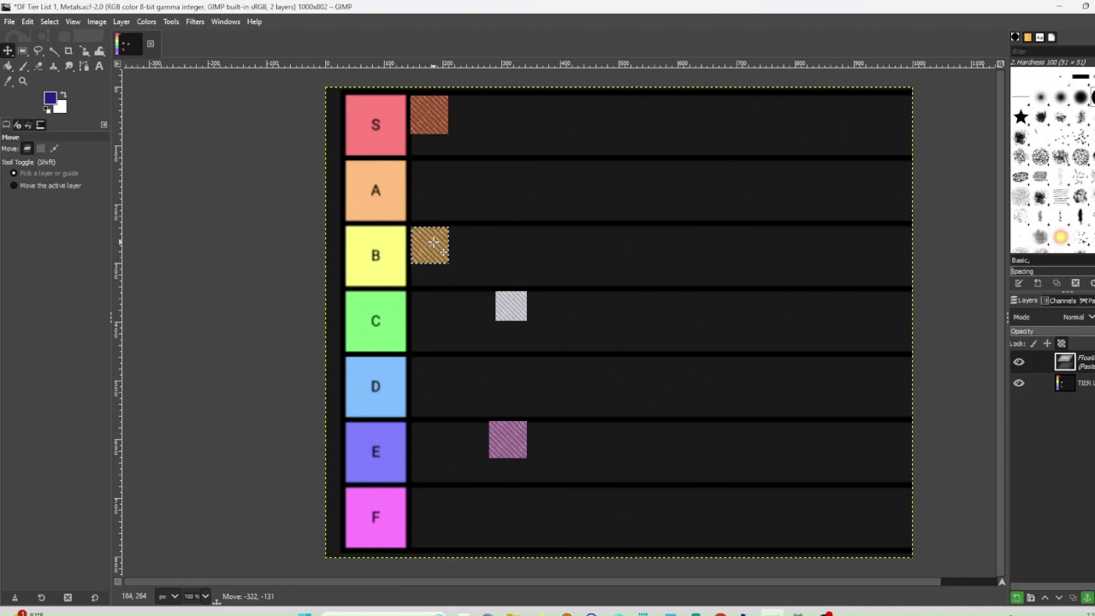
click(484, 253)
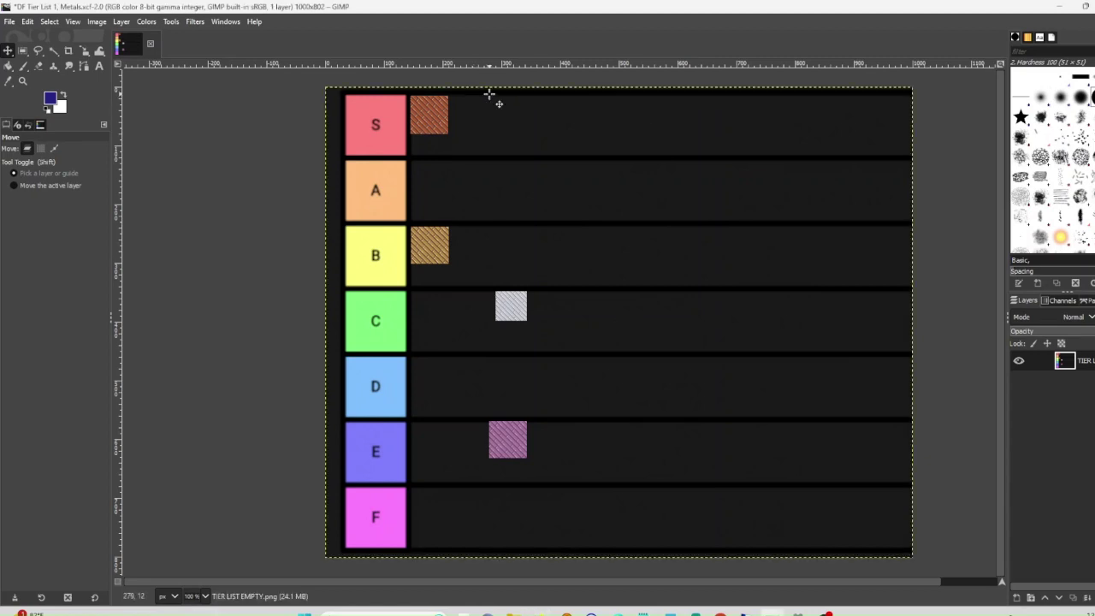
Step: Paste the grey iron tile and anchor it in the S tier, just after the copper tile
key(alt)
key(ctrl+v)
drag(618, 321, 498, 161)
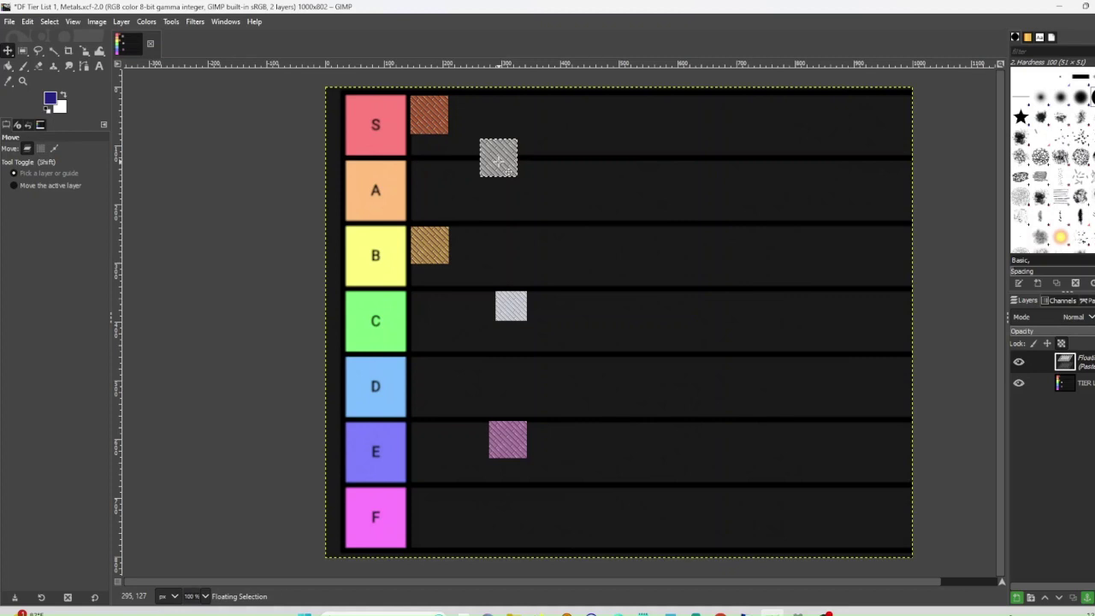
drag(499, 161, 482, 124)
click(538, 128)
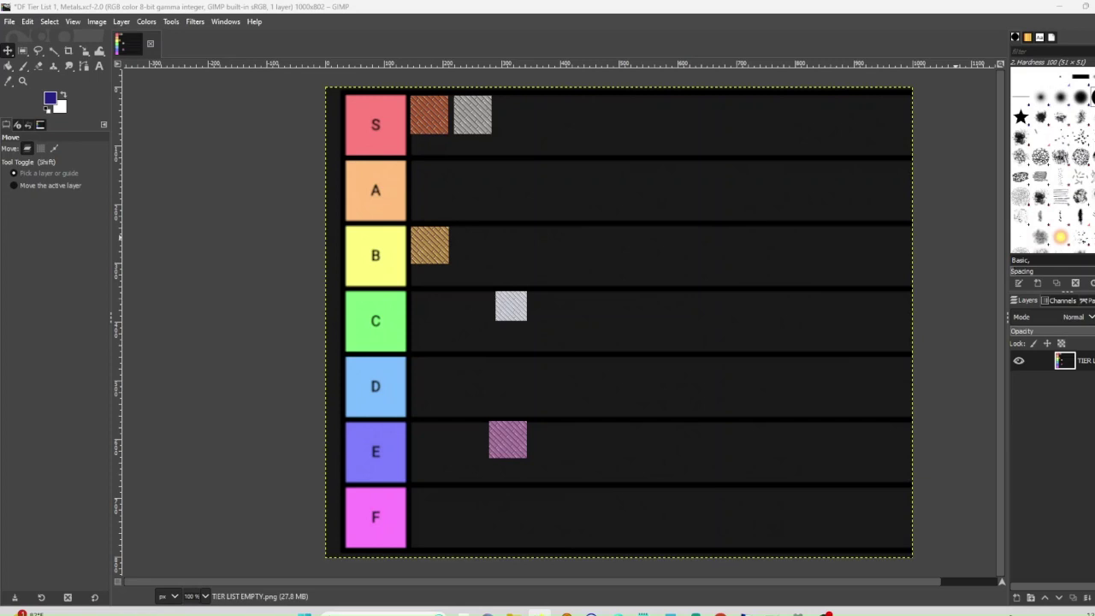
Step: Paste the dark brown-grey lead tile and anchor it at the start of the D tier
click(573, 268)
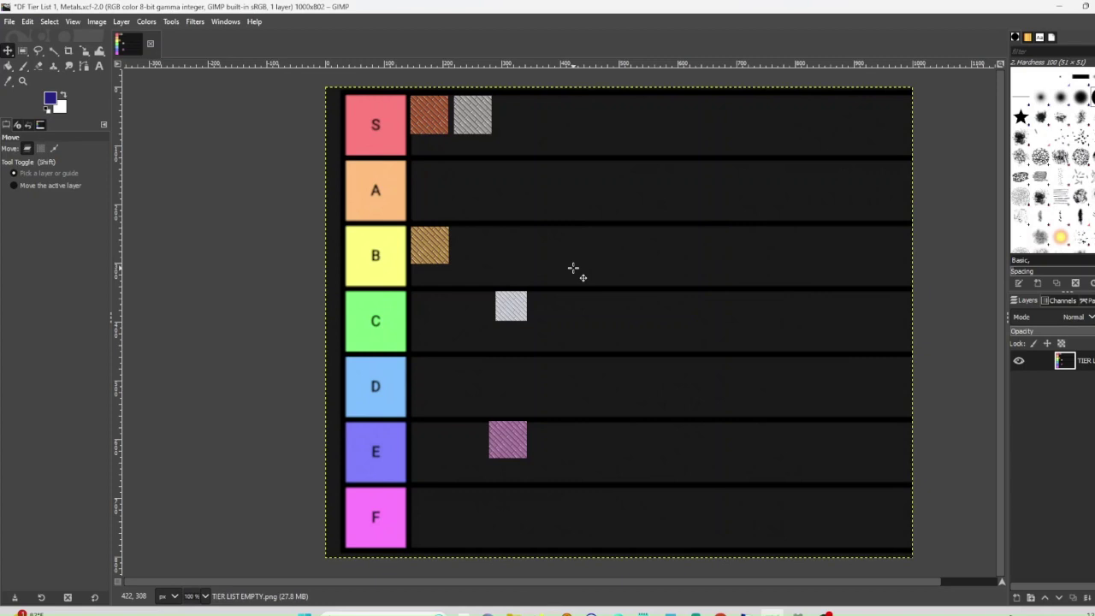
key(ctrl+v)
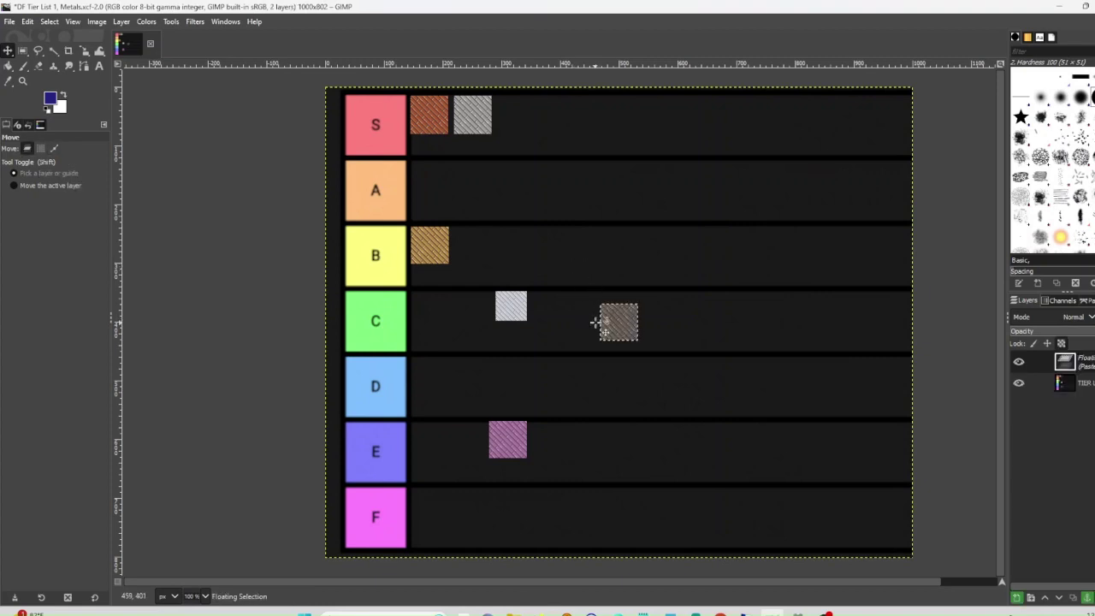
drag(623, 318, 431, 370)
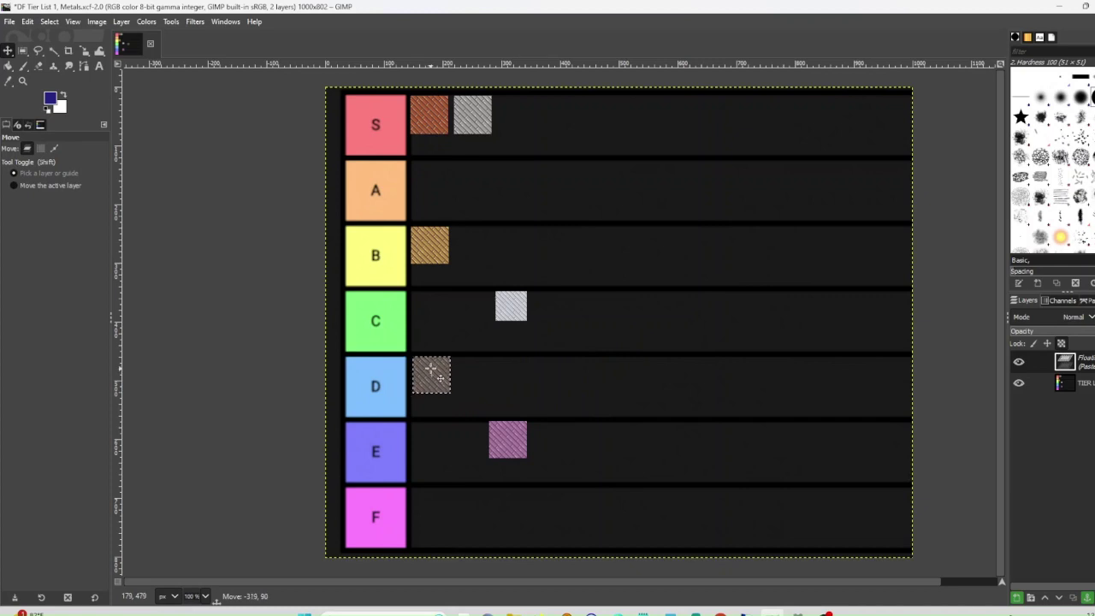
click(642, 315)
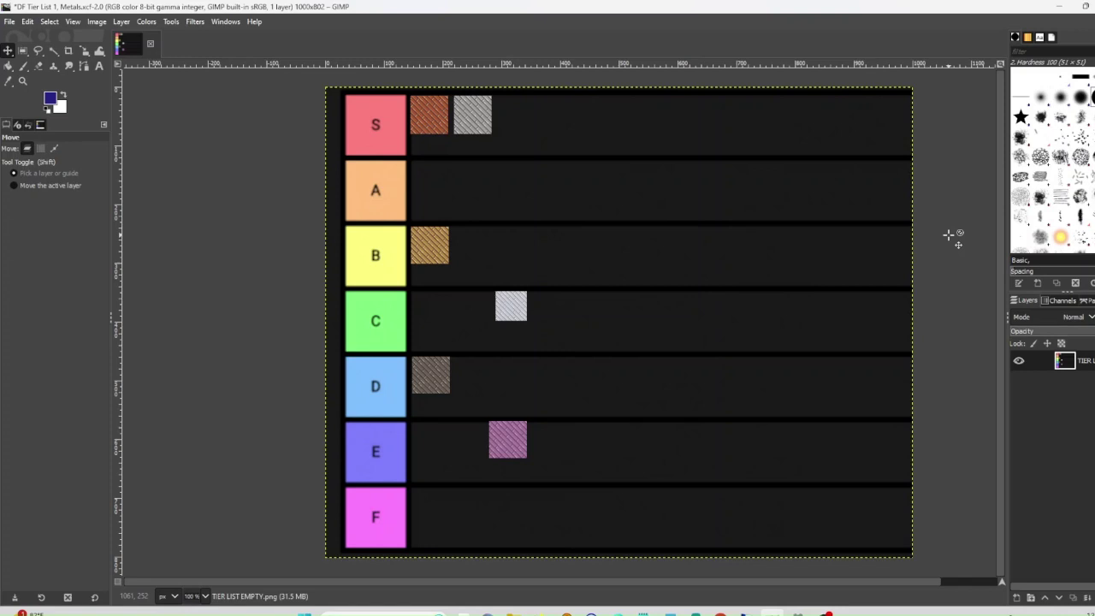
Step: Paste the nickel tile and anchor it in the C tier, immediately after the aluminum tile
key(ctrl+v)
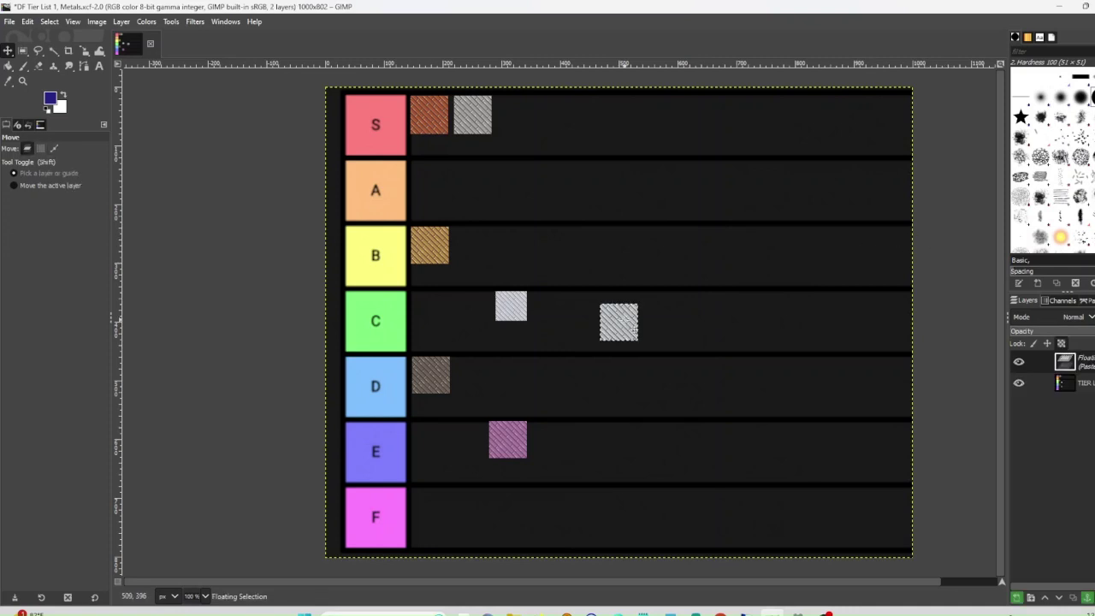
drag(628, 321, 557, 309)
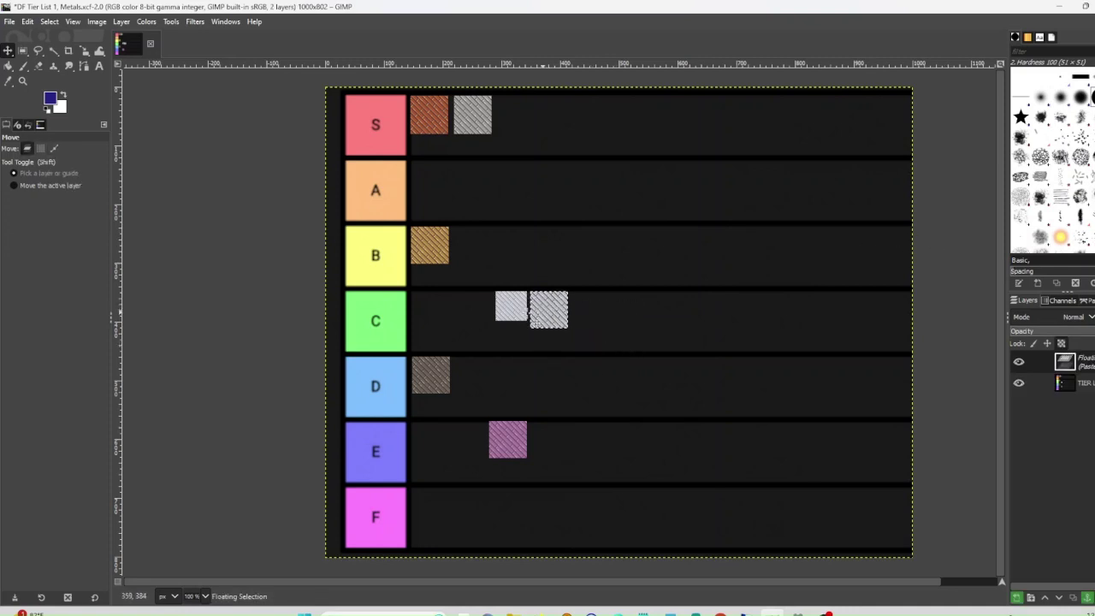
click(511, 314)
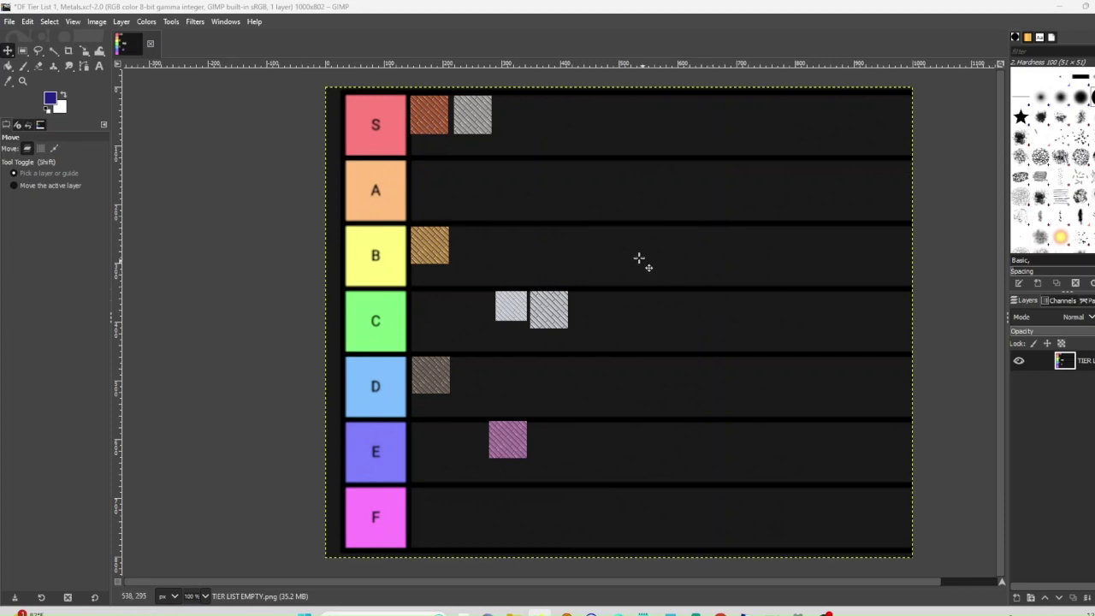
Step: Paste the pale silver tile and anchor it at the start of the A tier
key(ctrl+v)
drag(625, 329, 437, 189)
click(491, 191)
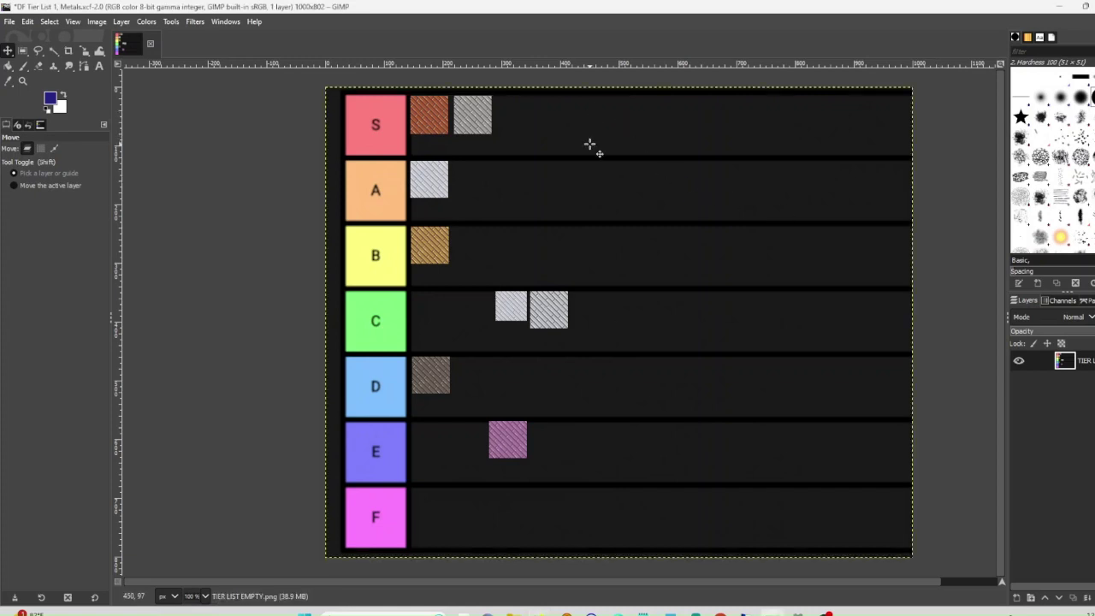
Step: Paste the platinum tile and anchor it in the A tier, directly after the silver tile
key(ctrl+v)
drag(619, 323, 520, 125)
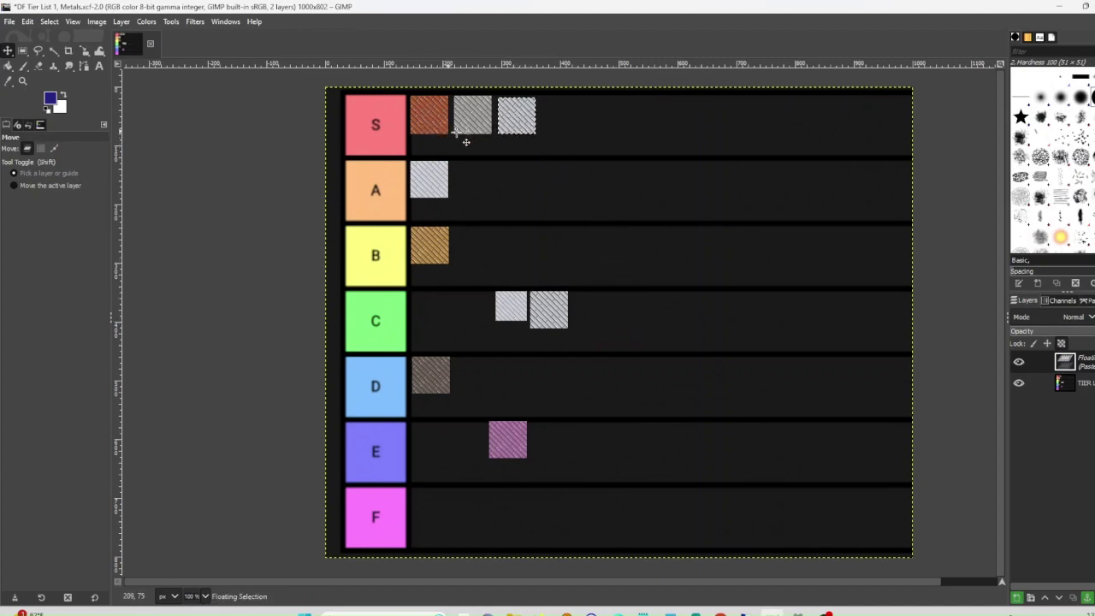
click(565, 112)
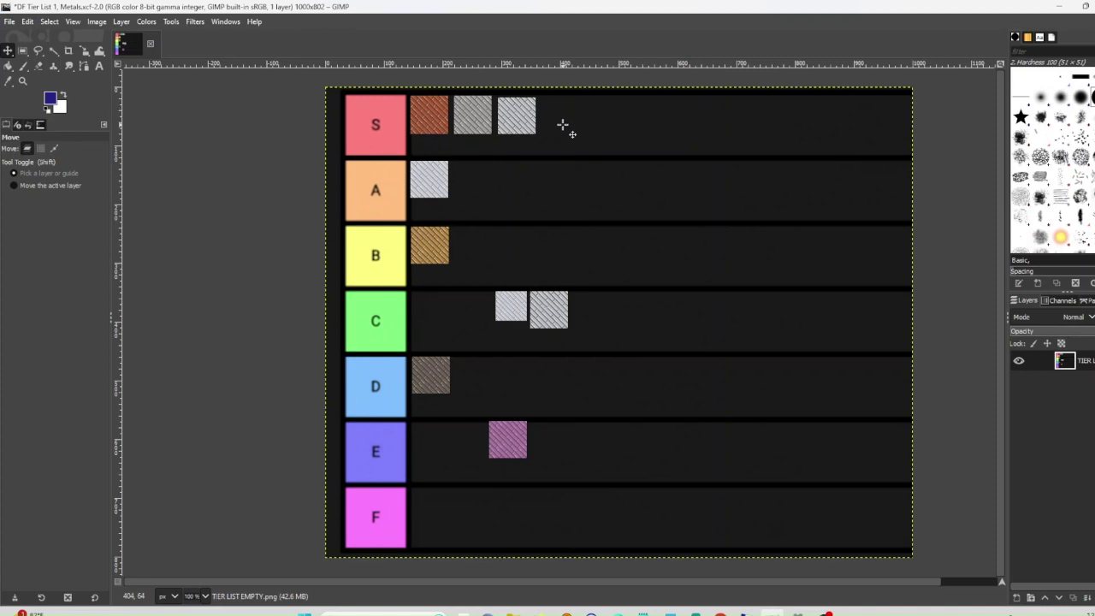
key(ctrl+v)
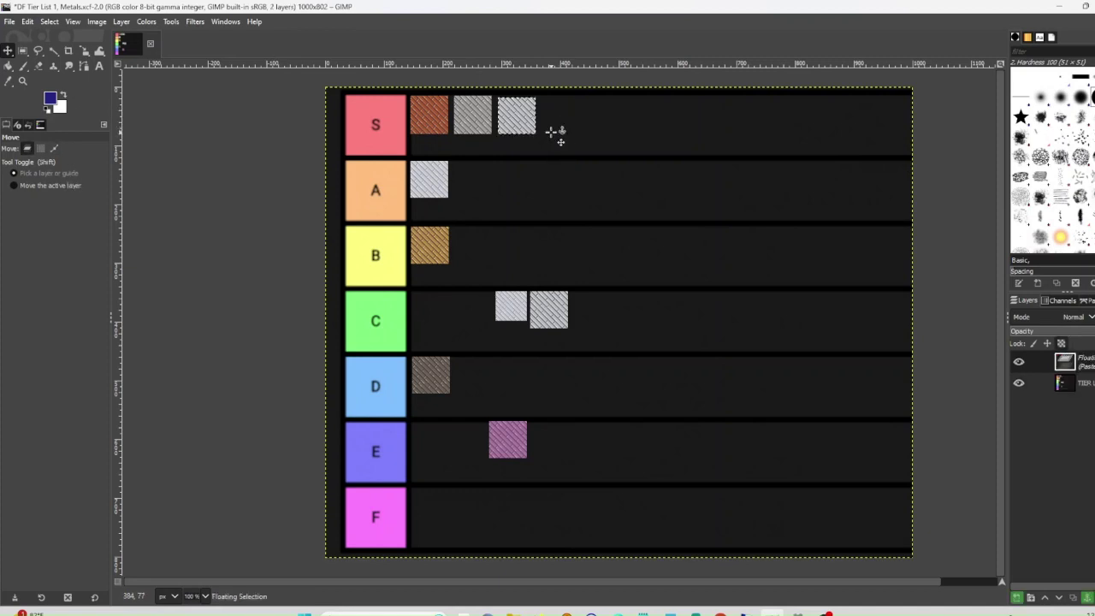
drag(550, 130, 502, 196)
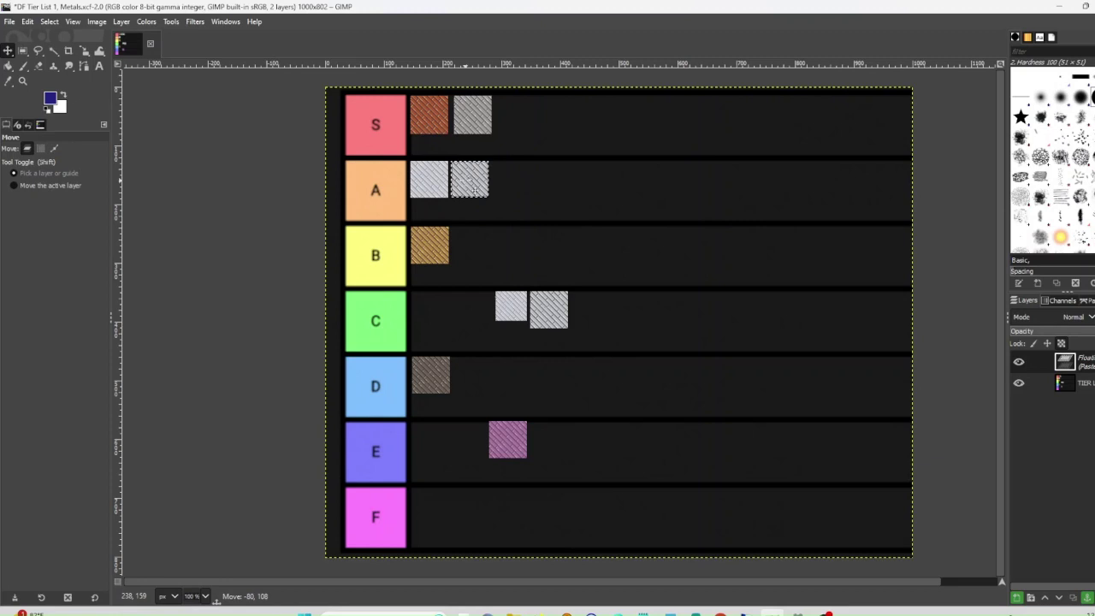
click(499, 196)
Step: Paste the tin tile and place it in the C tier, after the nickel tile
key(ctrl+s)
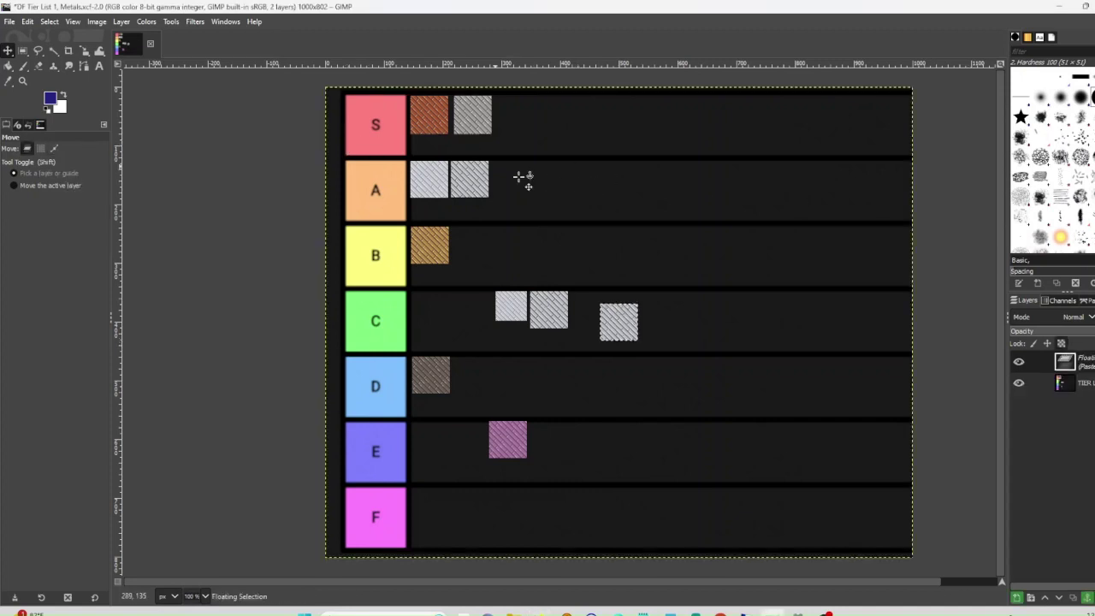
drag(620, 320, 593, 312)
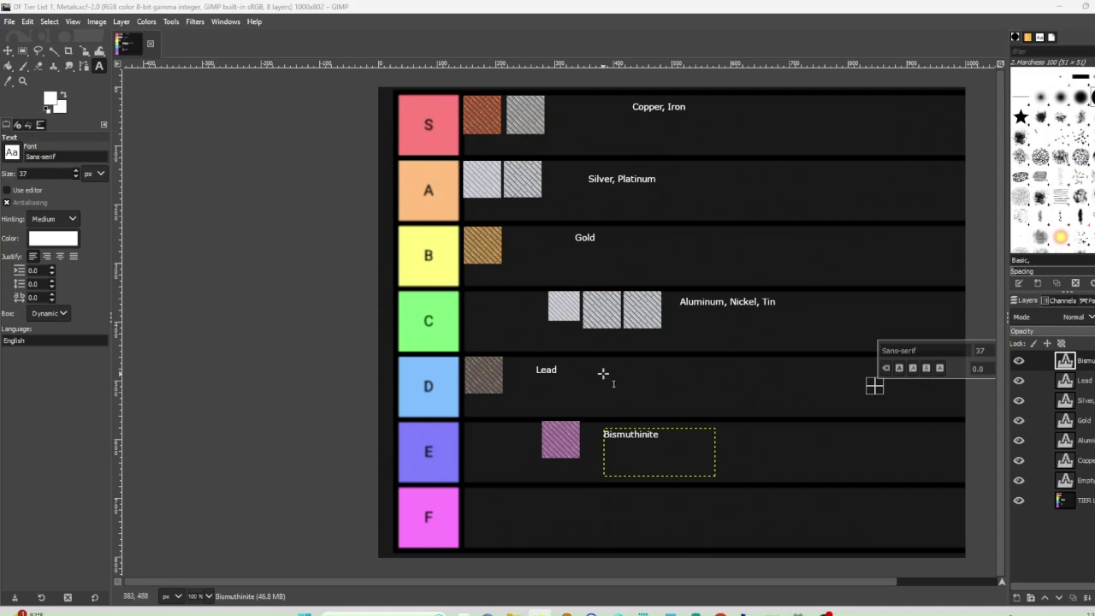
Step: Open the "Aluminum, Nickel, Tin" label in the C tier for text editing
click(98, 69)
click(751, 309)
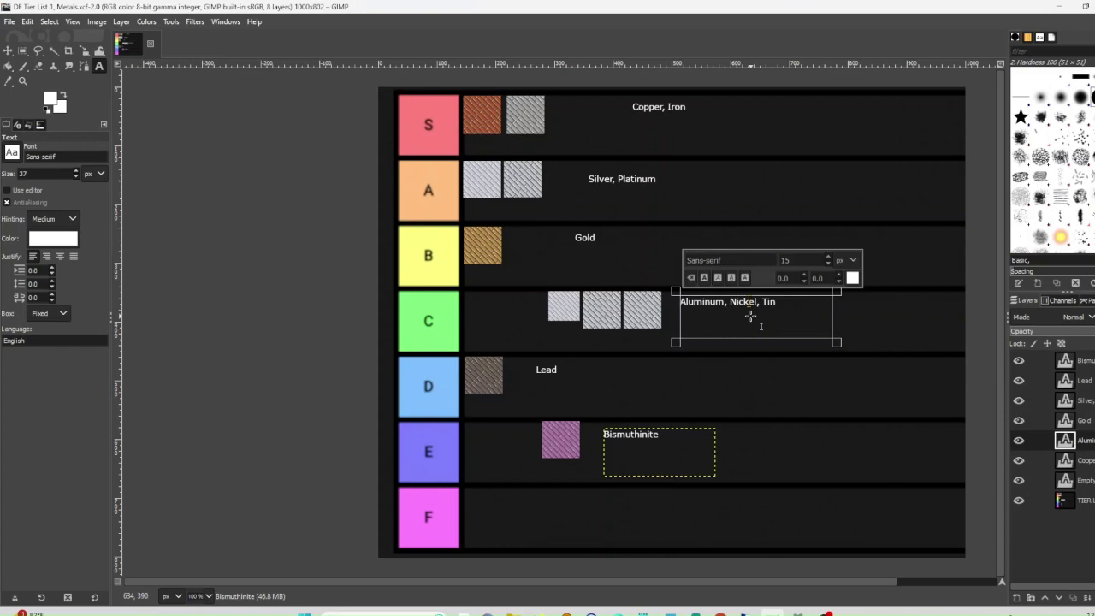
click(23, 66)
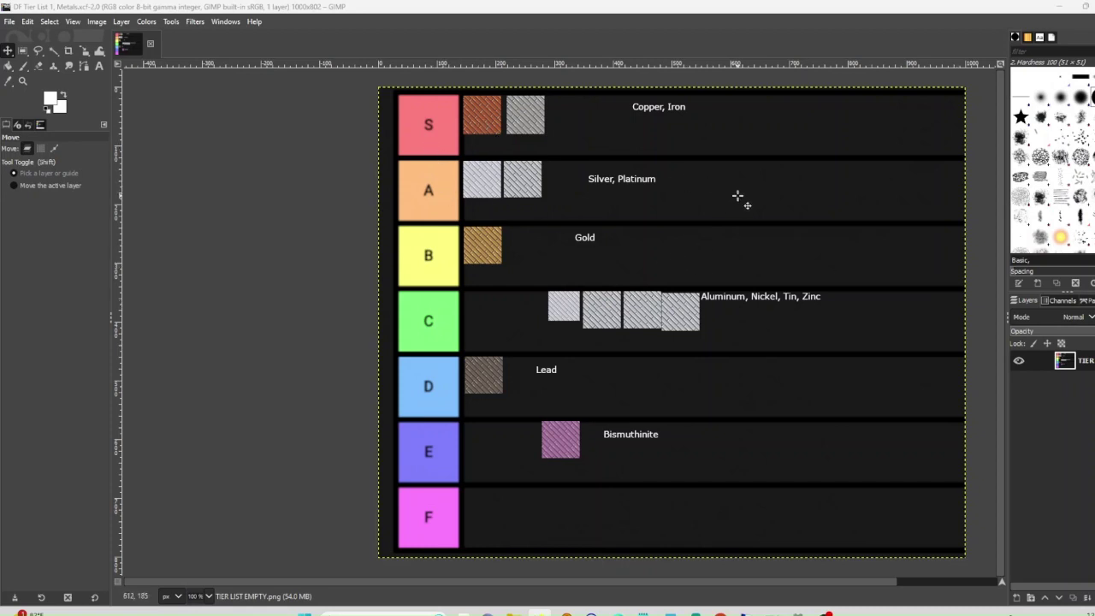
Step: Paste the pinkish-brown billon tile, anchor it in the A tier after the platinum tile, and finish its "Billon" label
key(ctrl+v)
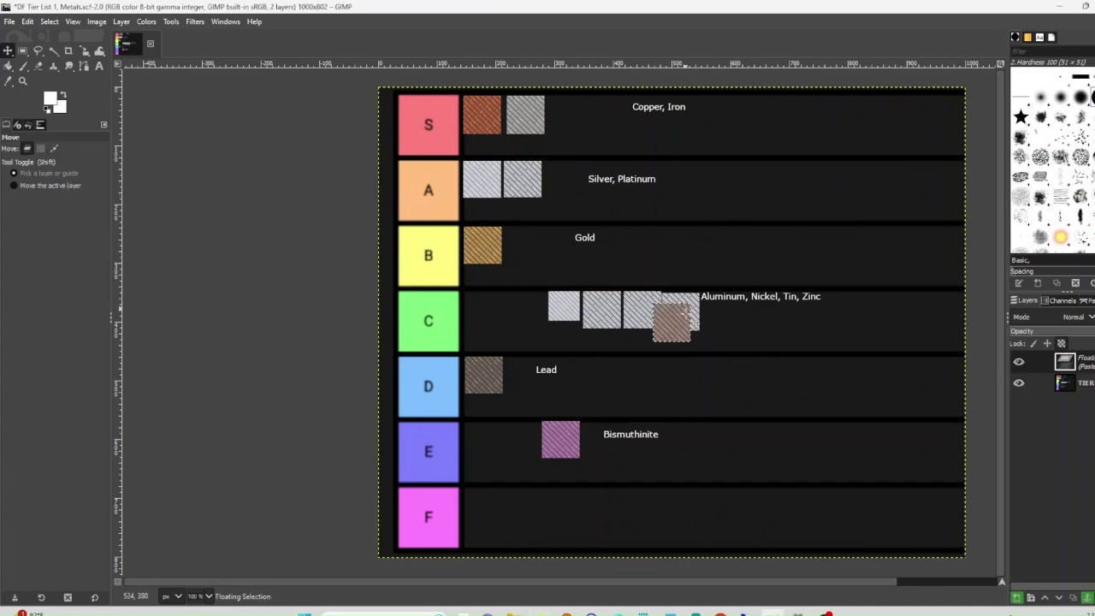
drag(673, 319, 571, 151)
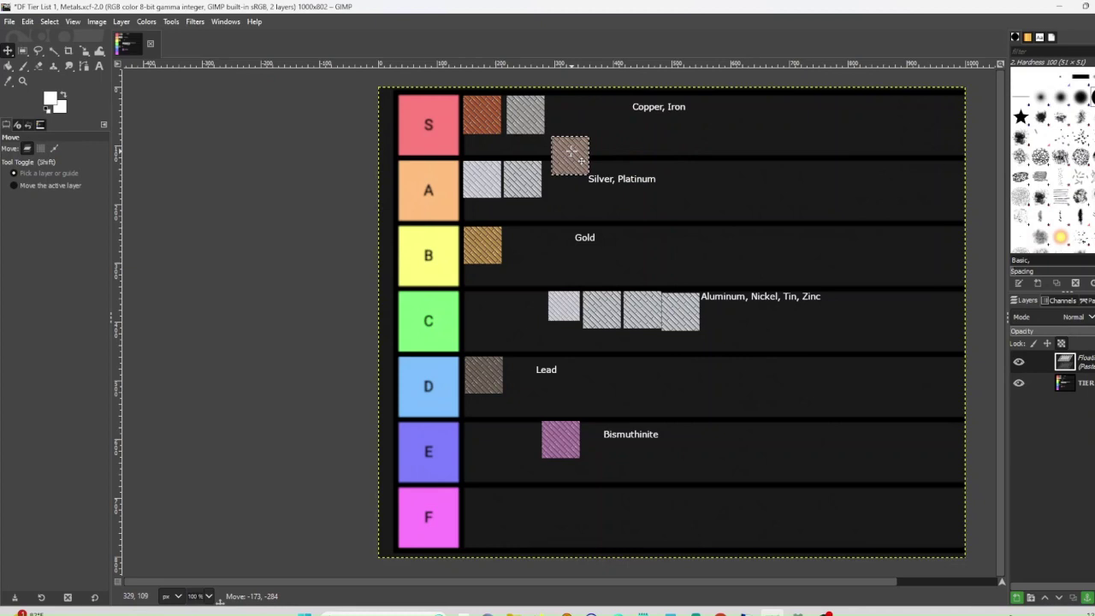
drag(571, 152, 585, 148)
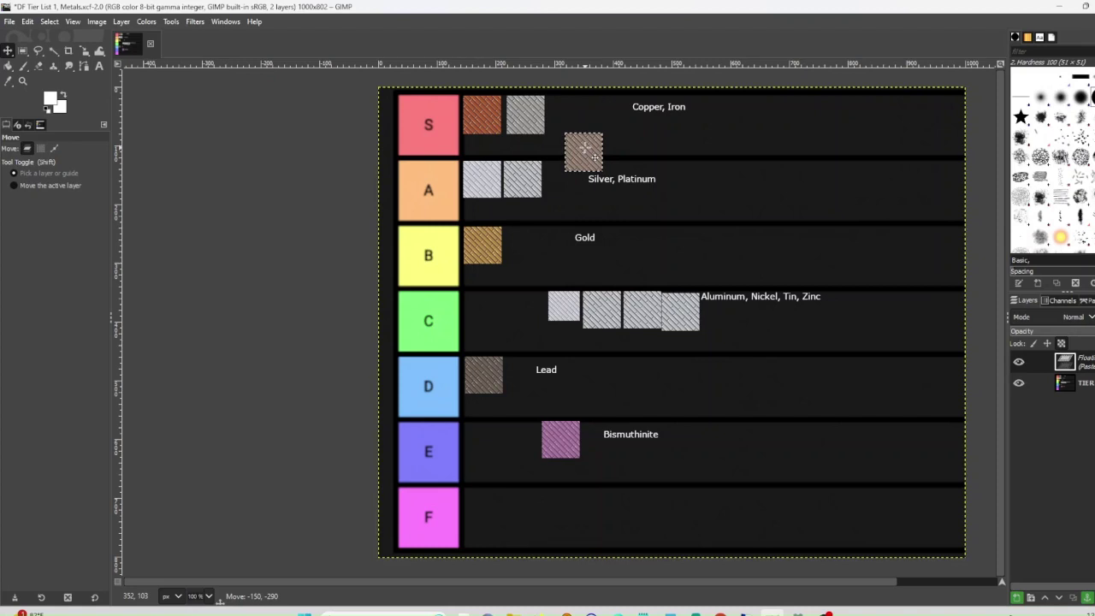
drag(585, 147, 564, 175)
key(ctrl+h)
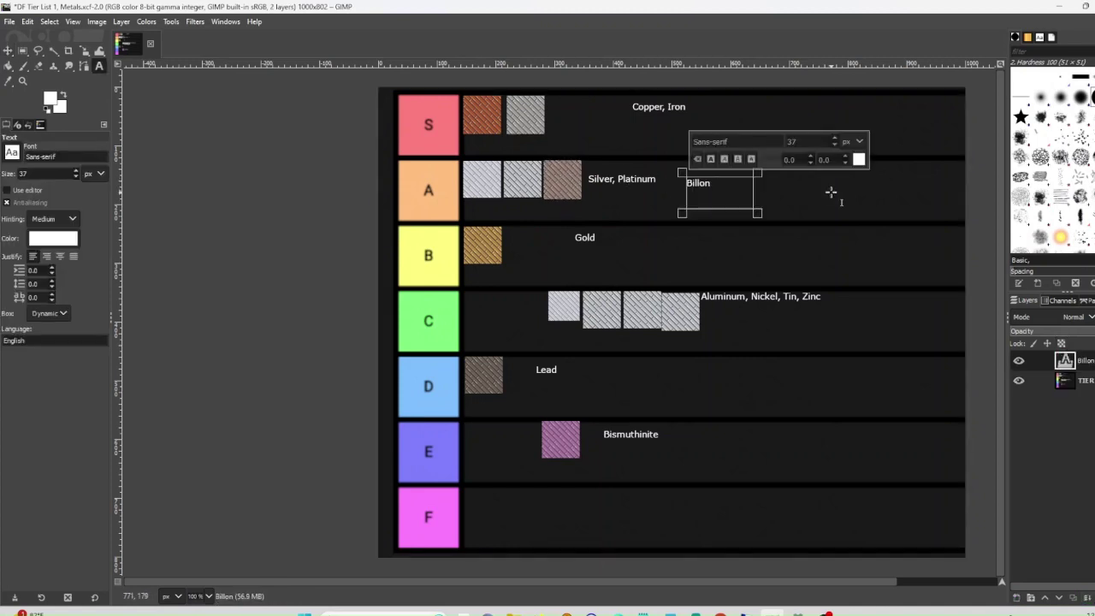
click(843, 185)
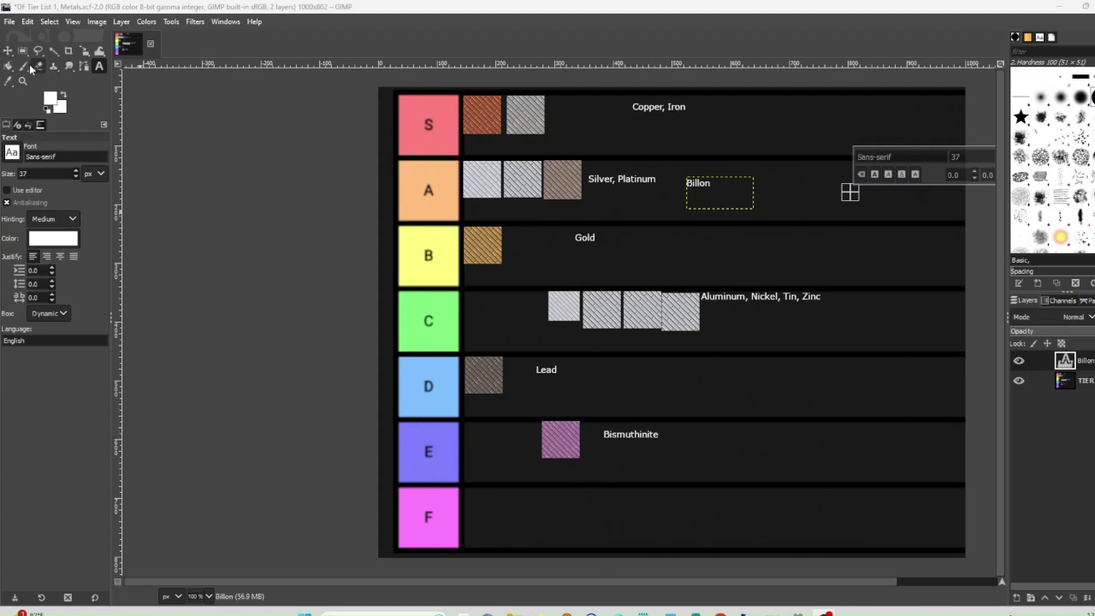
Step: Select the "inite" ending of the "Bismuthinite" label in the E tier and paint it over in black, leaving "Bismuth"
click(23, 51)
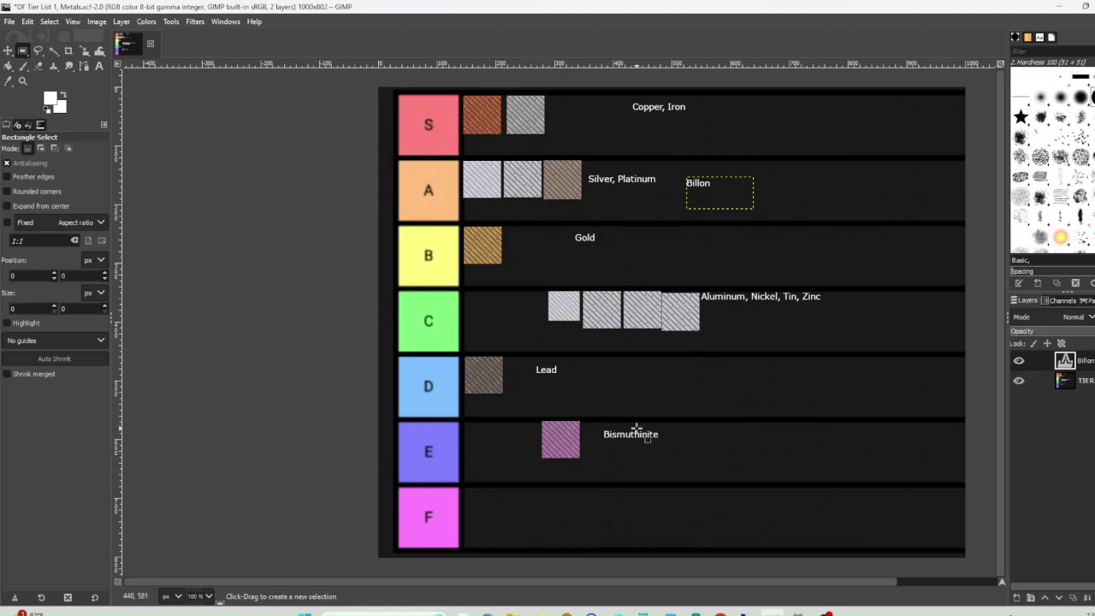
drag(639, 429, 671, 442)
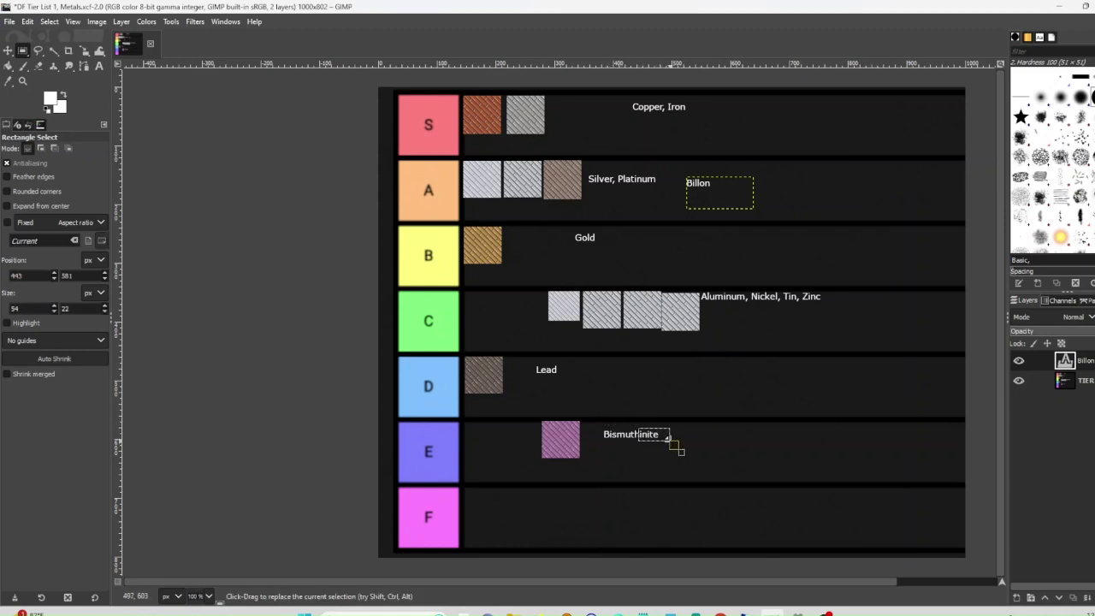
key(ctrl+c)
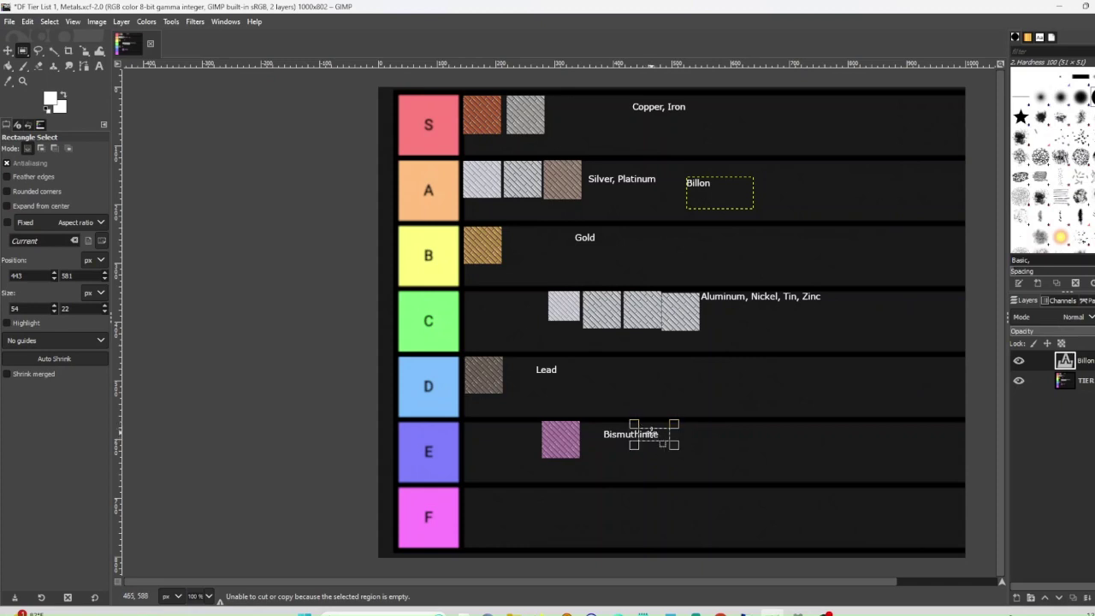
click(7, 50)
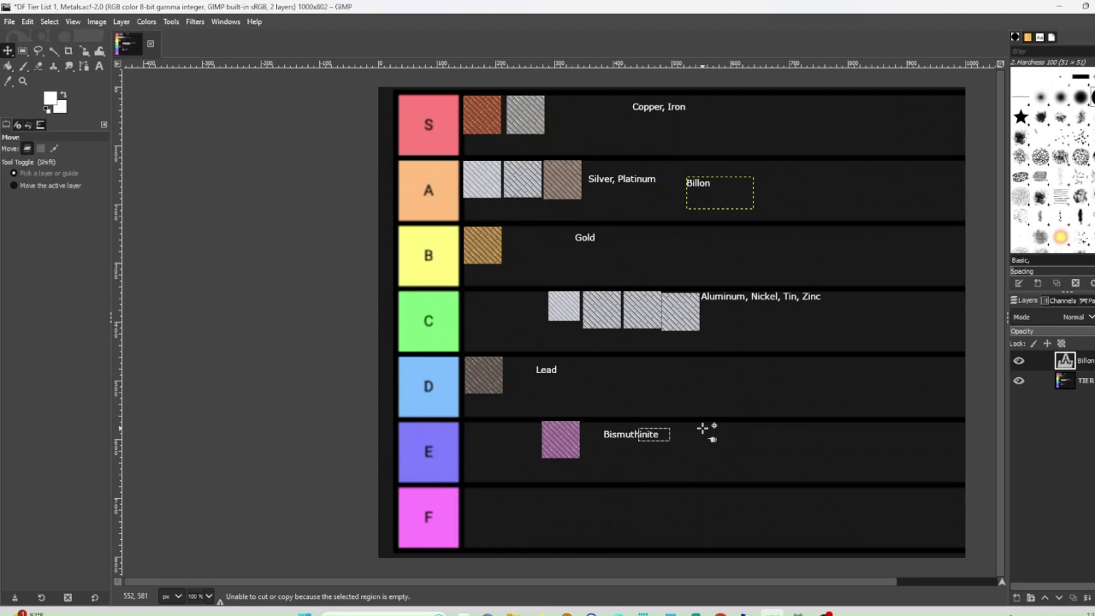
key(p)
scroll(655, 450, up, 3)
mouse_move(652, 390)
mouse_down()
mouse_move(650, 408)
mouse_move(628, 403)
mouse_move(667, 398)
mouse_move(706, 367)
mouse_up()
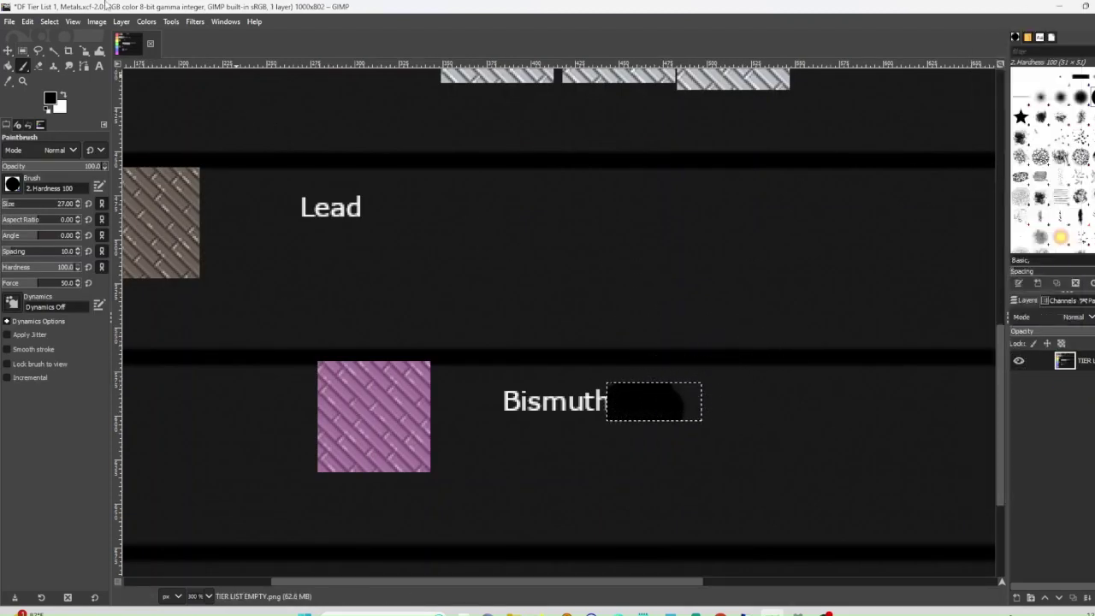
Step: Clear the selection around the painted-over label ending and save the tier list file
key(ctrl+shift+a)
scroll(476, 229, down, 2)
scroll(476, 230, down, 1)
key(ctrl+s)
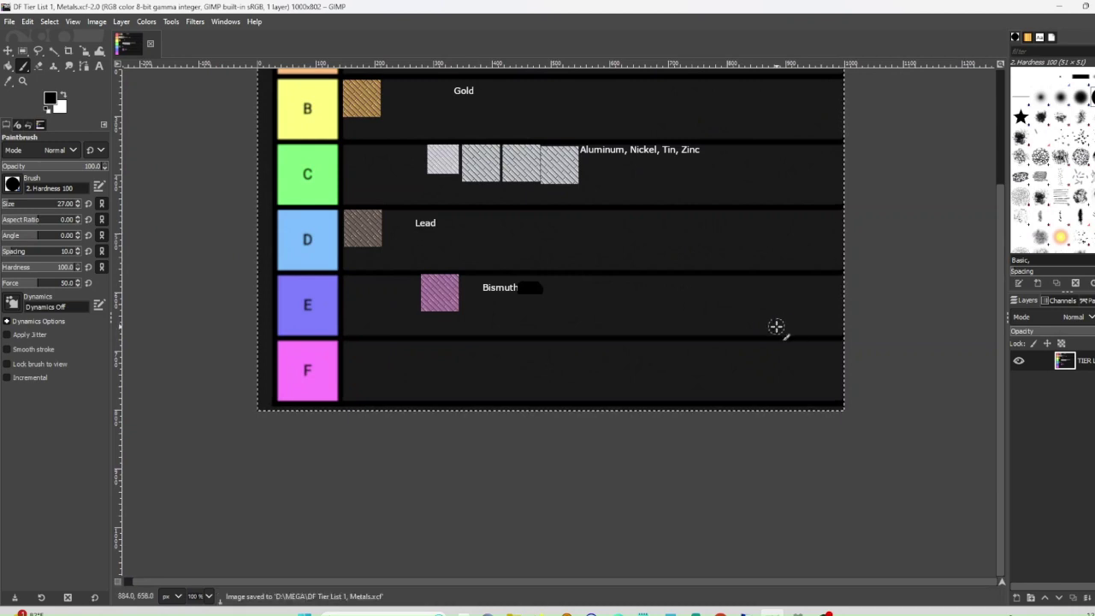
Step: Paste the tan bismuth bronze tile and anchor it in the B tier, directly after the gold tile
scroll(777, 325, up, 3)
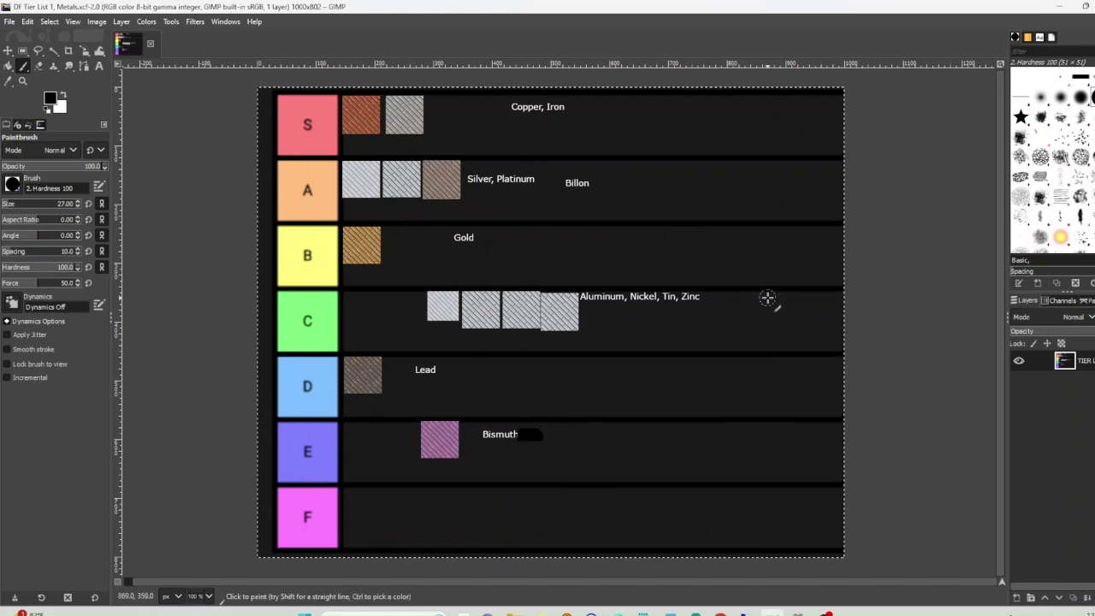
key(ctrl+v)
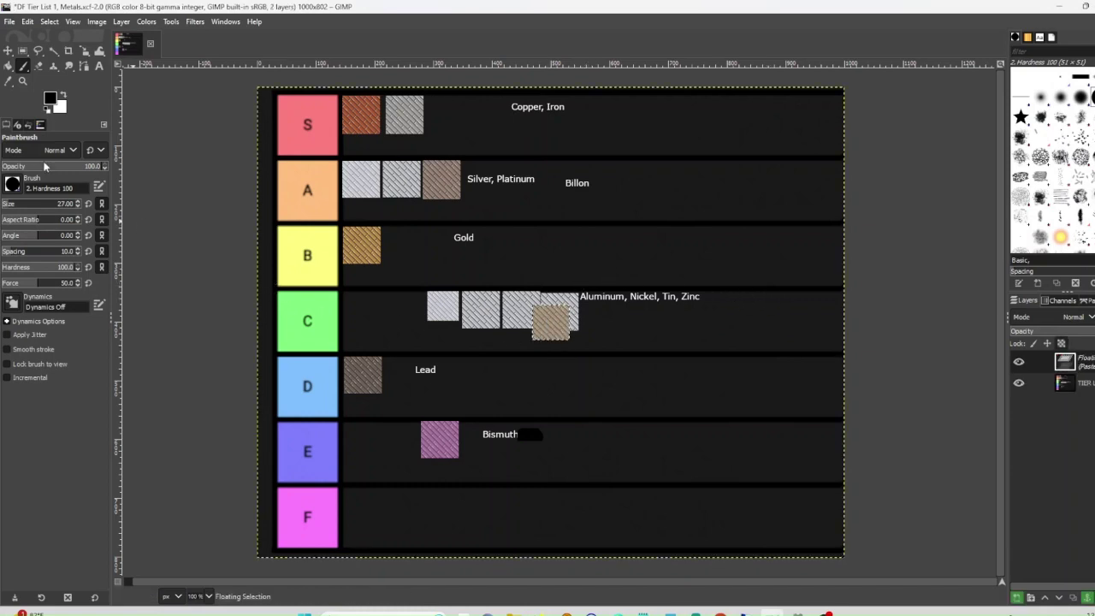
key(m)
drag(549, 322, 423, 325)
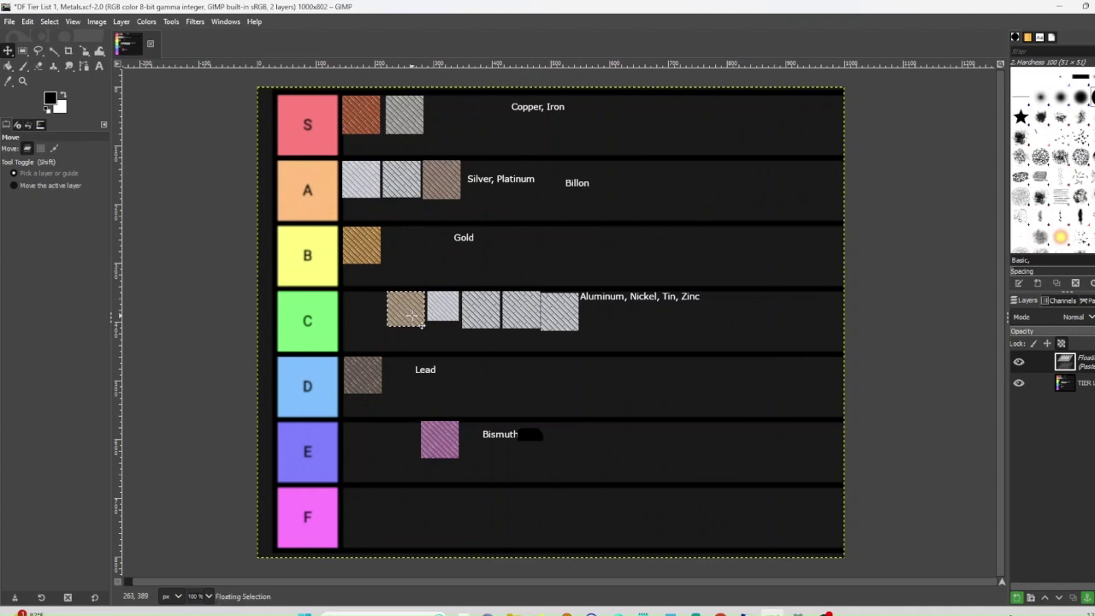
right_click(1075, 367)
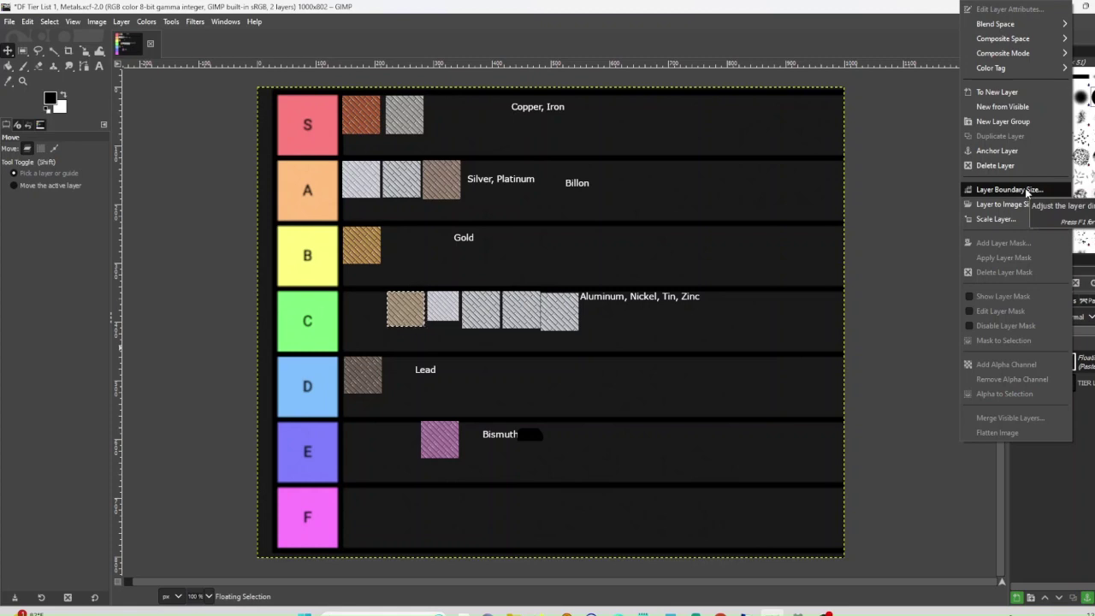
click(414, 313)
drag(414, 313, 415, 248)
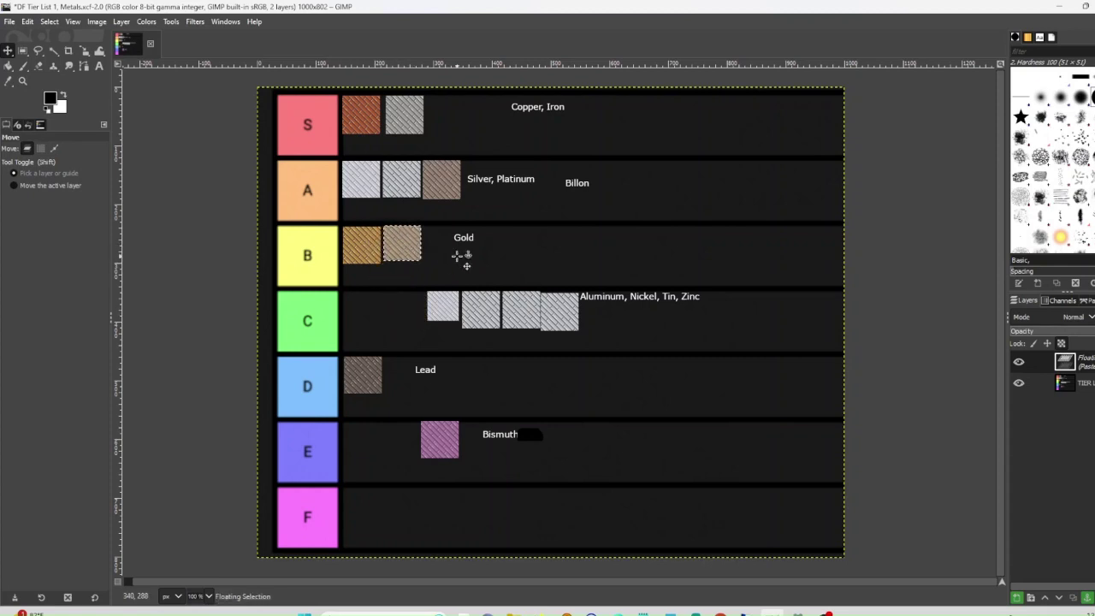
right_click(1082, 369)
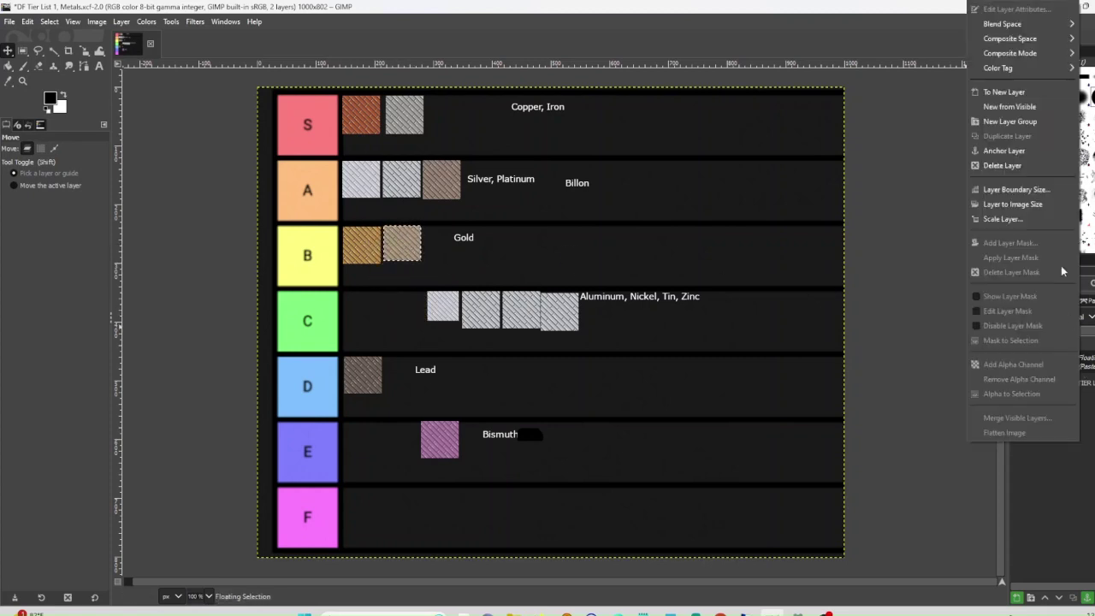
click(1010, 151)
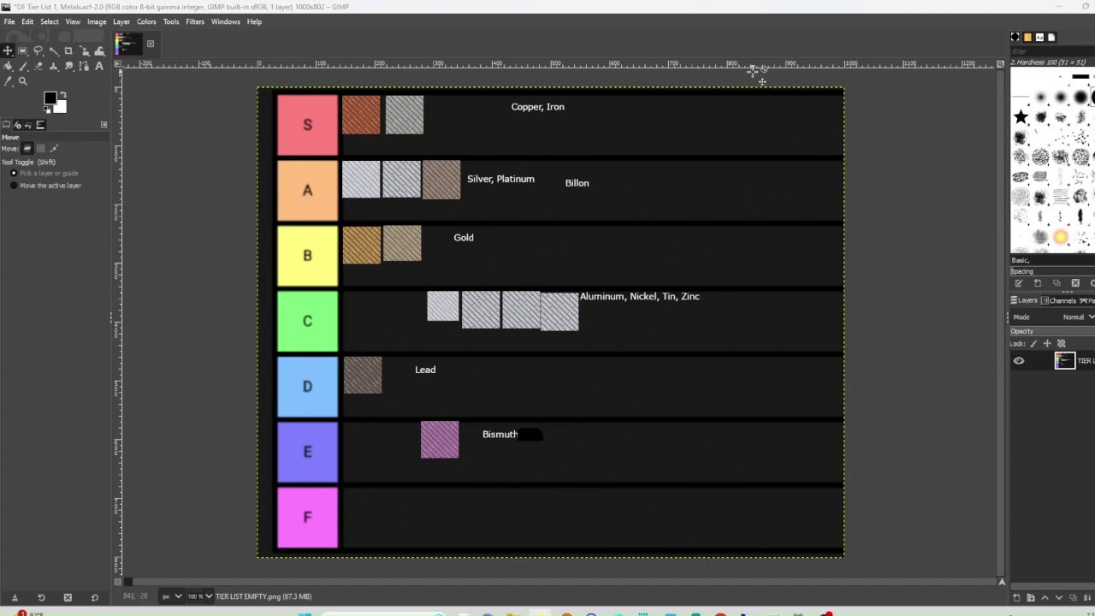
Step: Paste the dark black bronze tile and anchor it in the B tier, below the "Gold" label
key(ctrl+v)
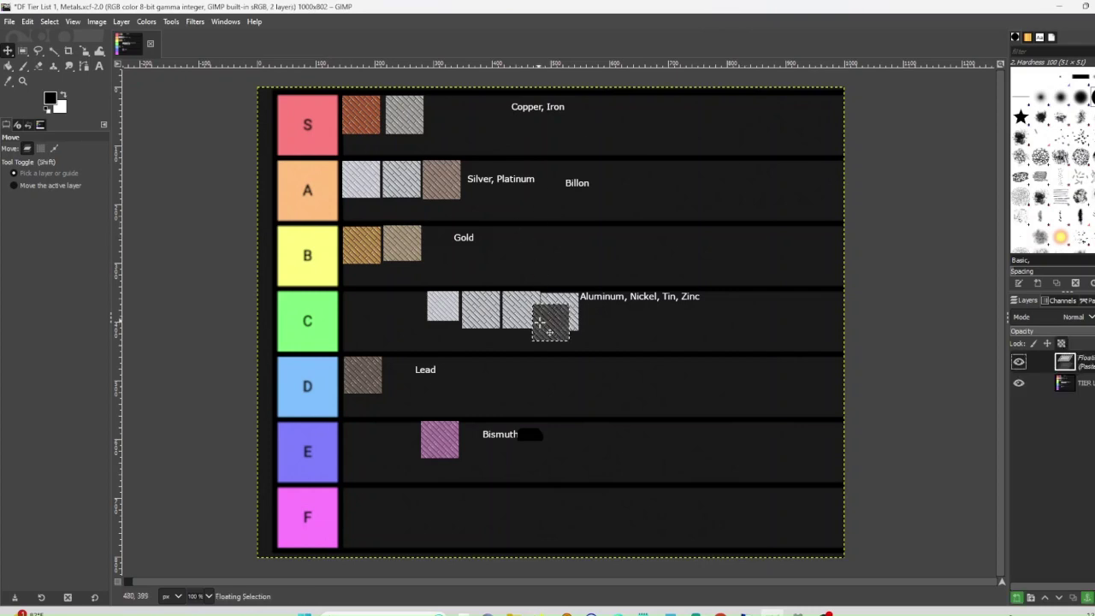
drag(539, 323, 443, 270)
click(504, 261)
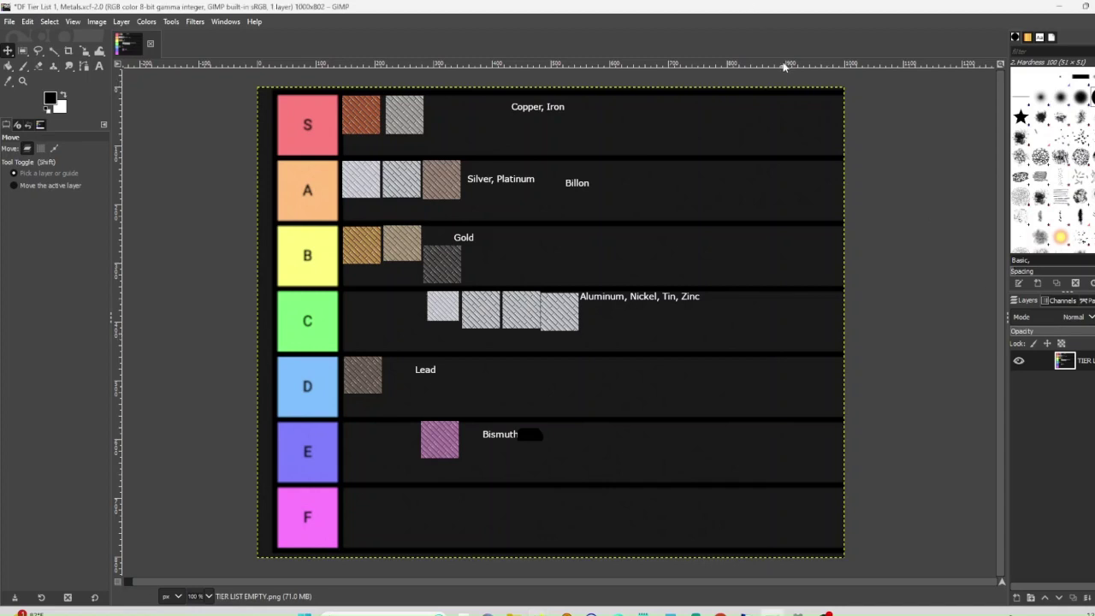
Step: Paste the yellow brass tile and anchor it in the B tier, after the black bronze tile
key(ctrl+v)
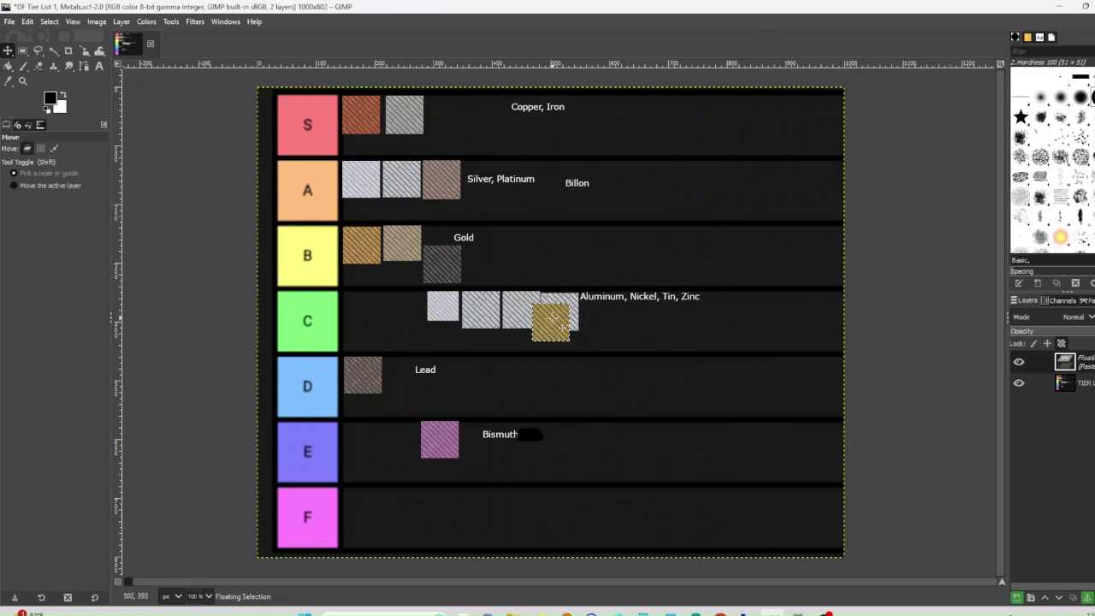
drag(552, 318, 484, 264)
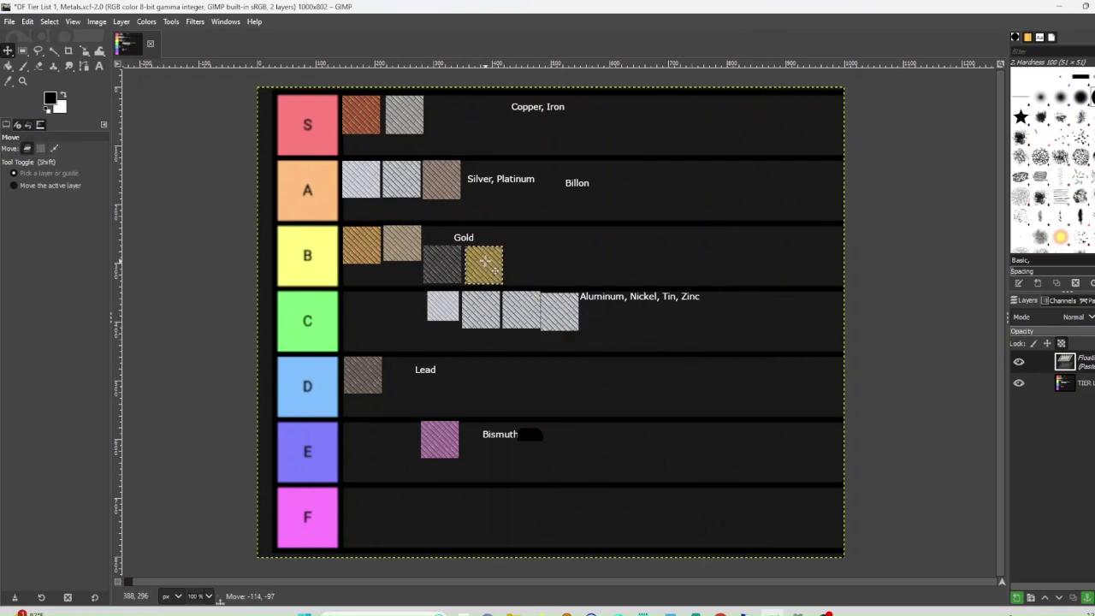
click(533, 261)
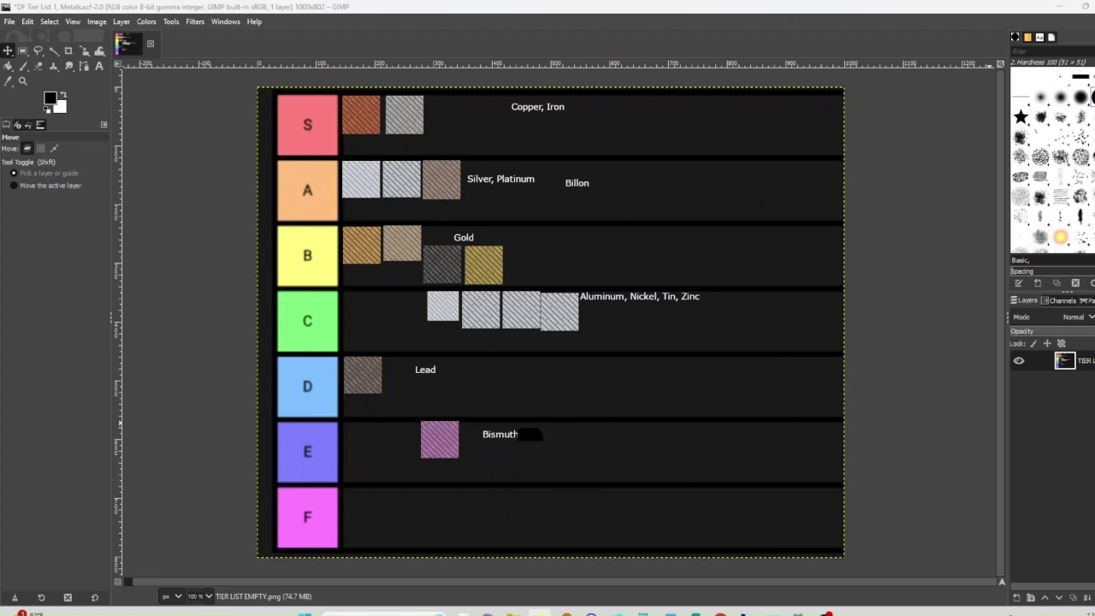
Step: Paste the reddish-brown bronze tile and anchor it in the B tier, after the brass tile
key(ctrl+v)
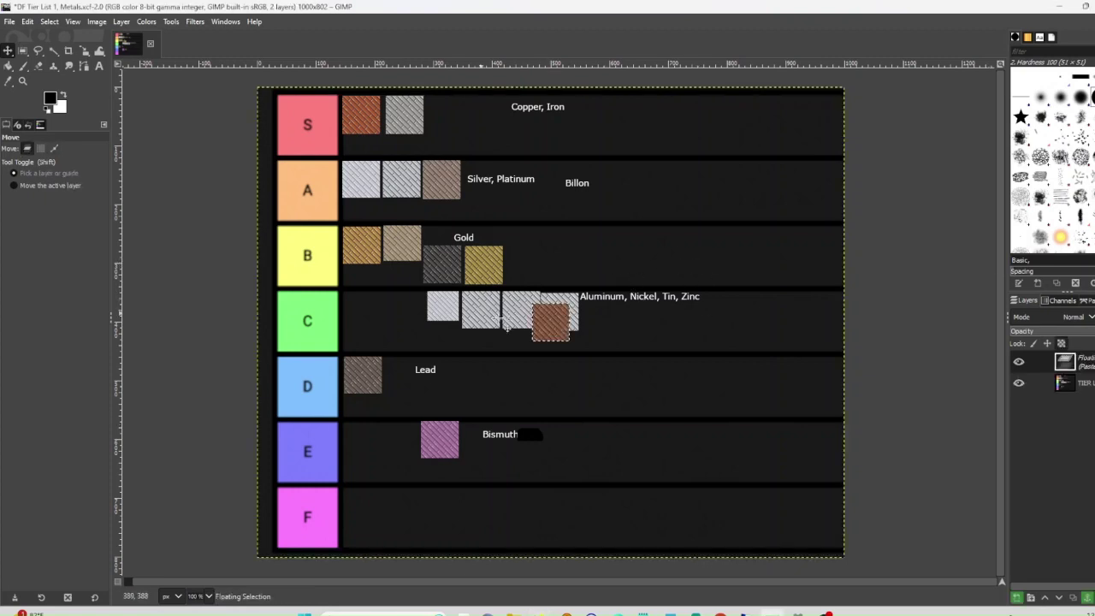
drag(562, 337, 536, 281)
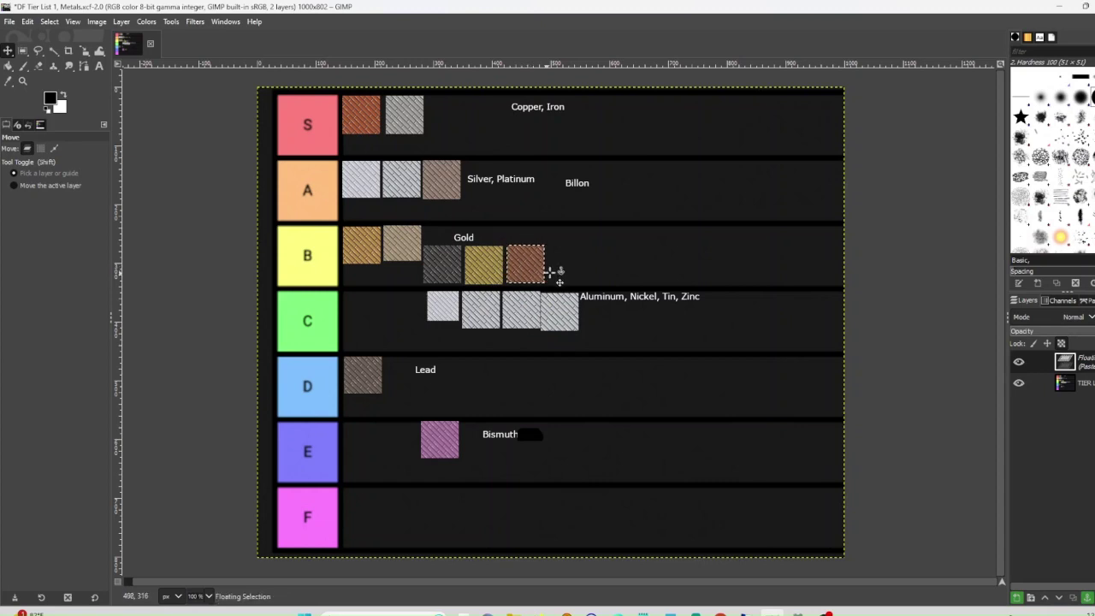
key(ctrl+h)
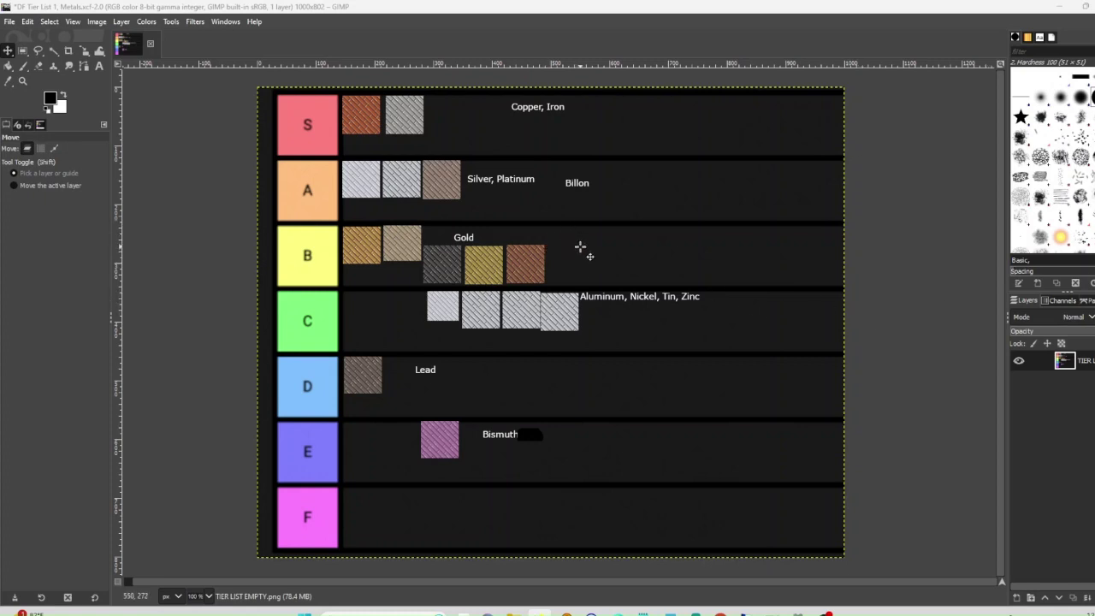
Step: Paste the orange electrum tile and anchor it in the B tier, after the bronze tile
key(ctrl+v)
drag(553, 321, 569, 262)
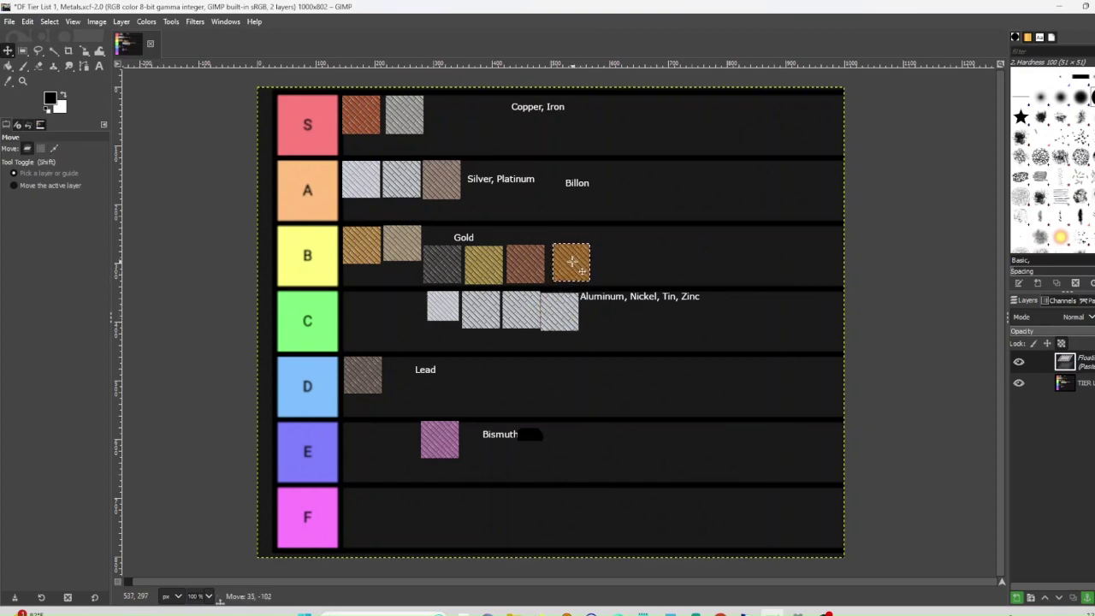
click(623, 259)
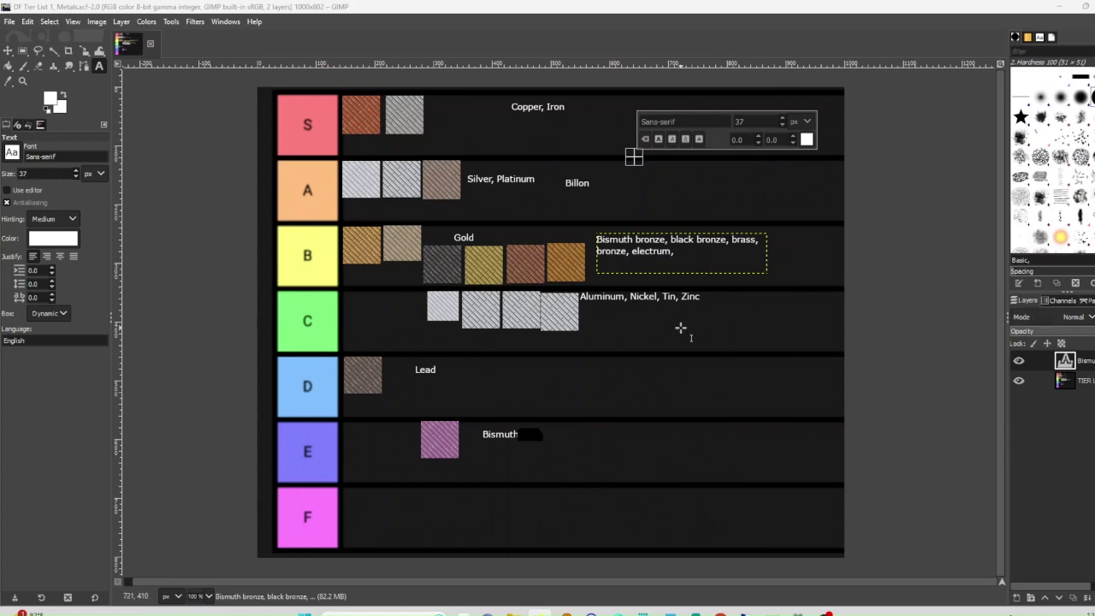
Step: Paste the light grey tile and place it in the B tier, beyond the "Bismuth bronze, black bronze, brass, bronze, electrum," label
key(m)
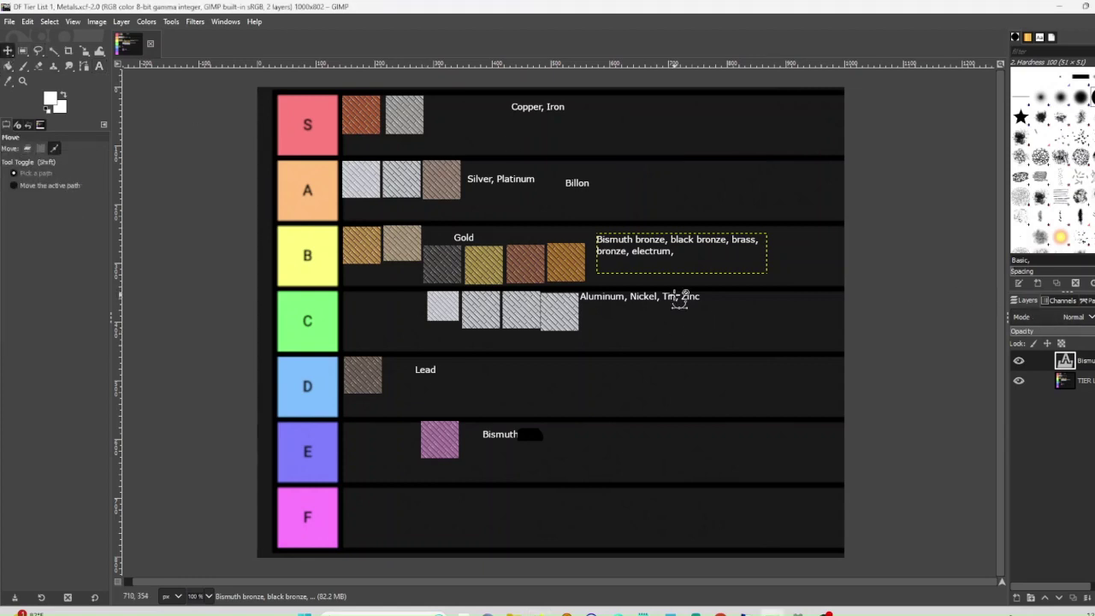
key(ctrl+v)
drag(682, 262, 795, 256)
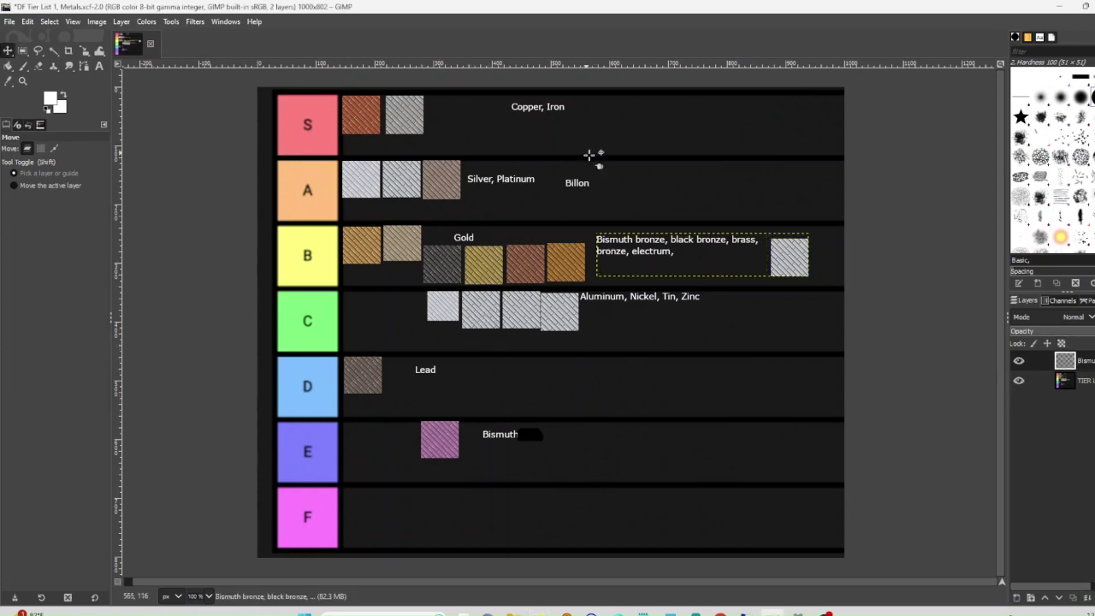
Step: Paste and anchor the lay pewter tile after the zinc tile in the C tier, and paste another light tile below the bismuth bronze tile
key(ctrl+v)
mouse_move(710, 250)
mouse_down()
mouse_move(601, 335)
mouse_move(608, 327)
mouse_up()
key(ctrl+h)
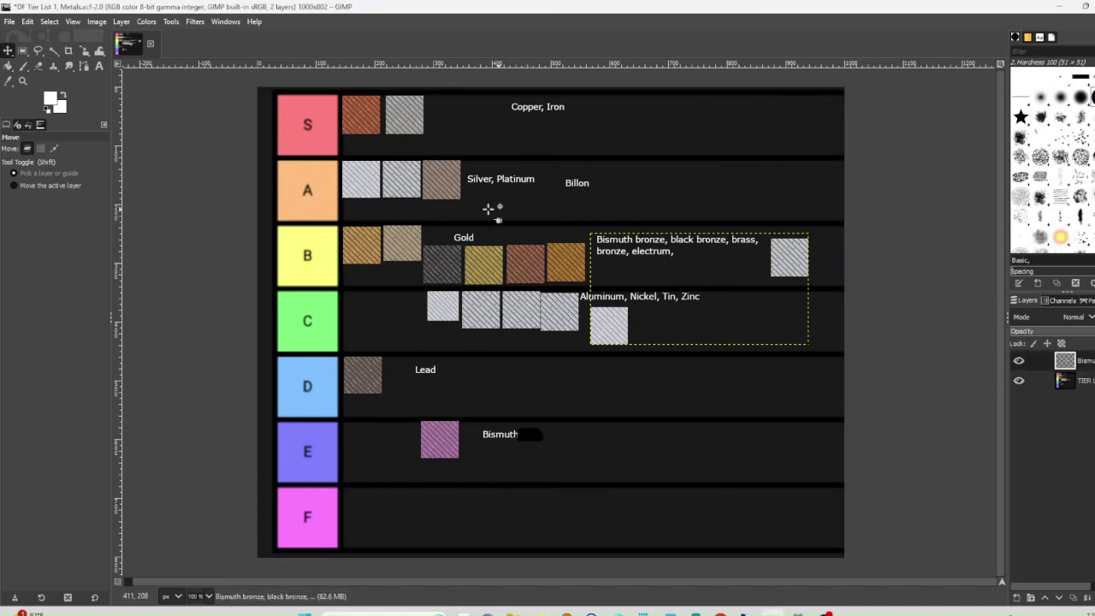
key(ctrl+v)
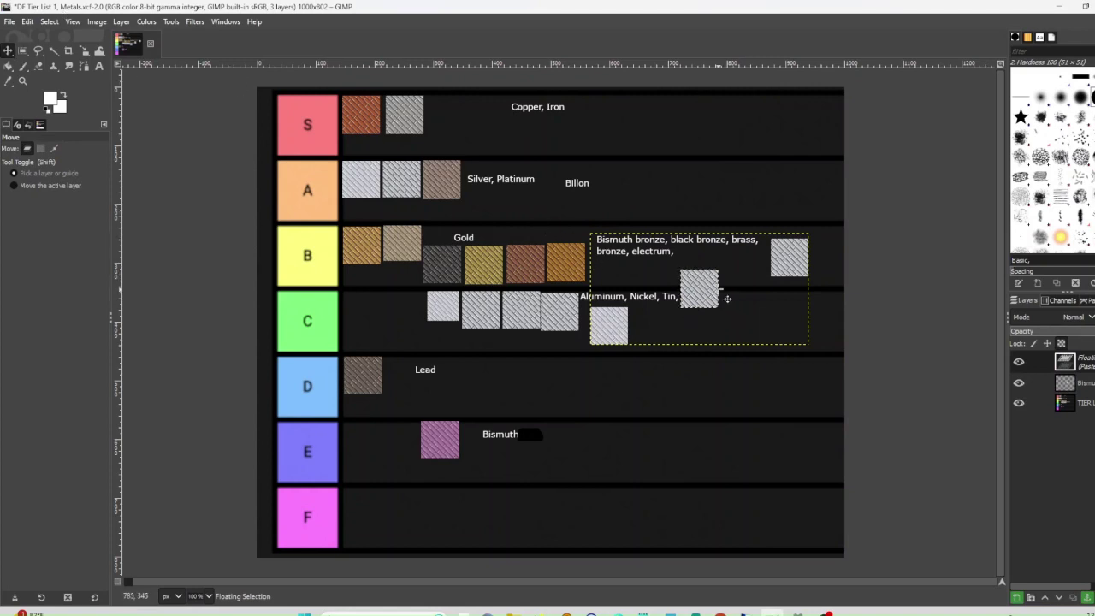
drag(717, 296, 419, 274)
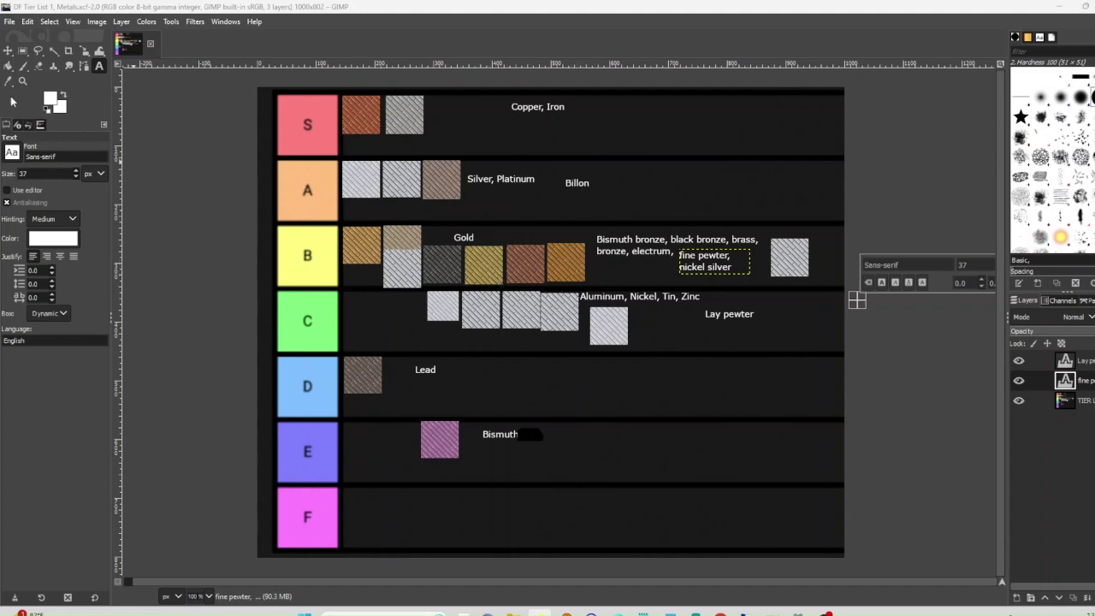
Step: Paste and anchor the brown pig iron tile after the "Lead" label, and place the pink rose gold tile after "Billon" in the A tier
click(7, 50)
key(ctrl+v)
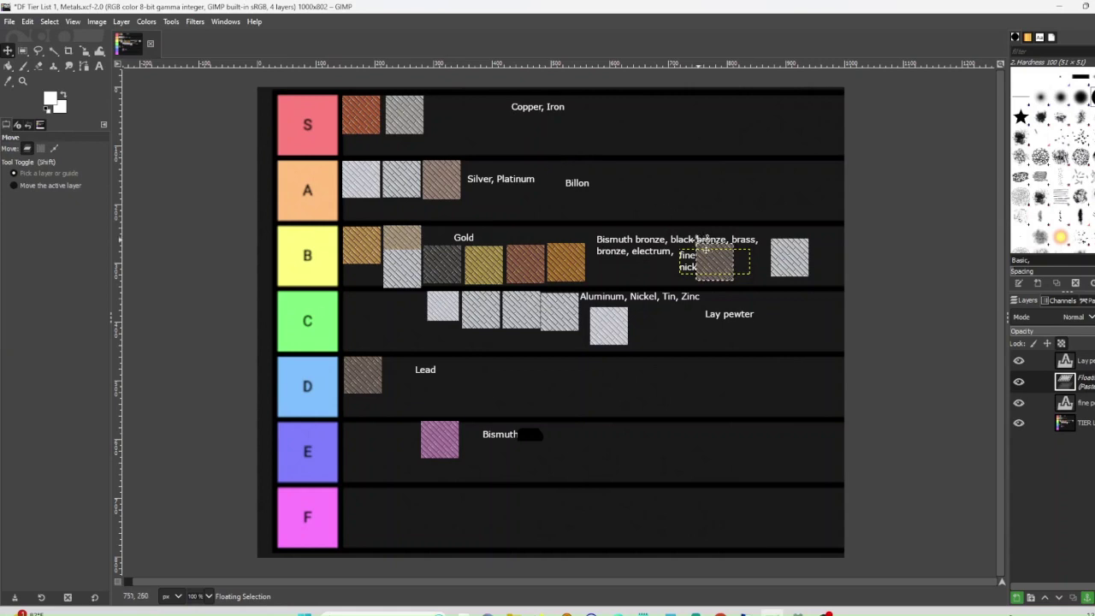
drag(710, 260, 480, 378)
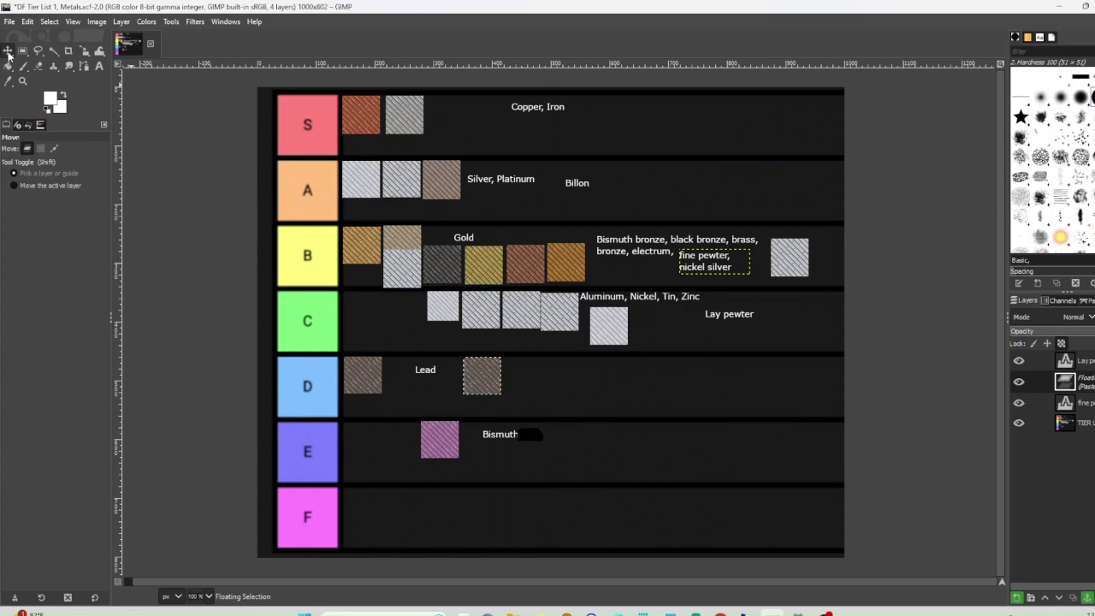
click(630, 203)
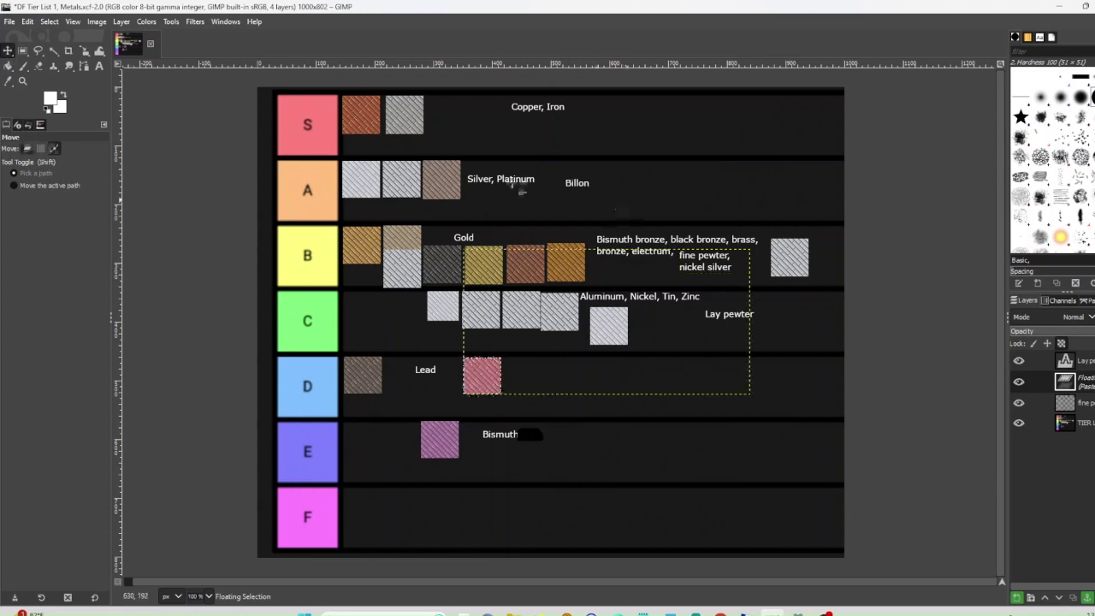
drag(481, 375, 638, 183)
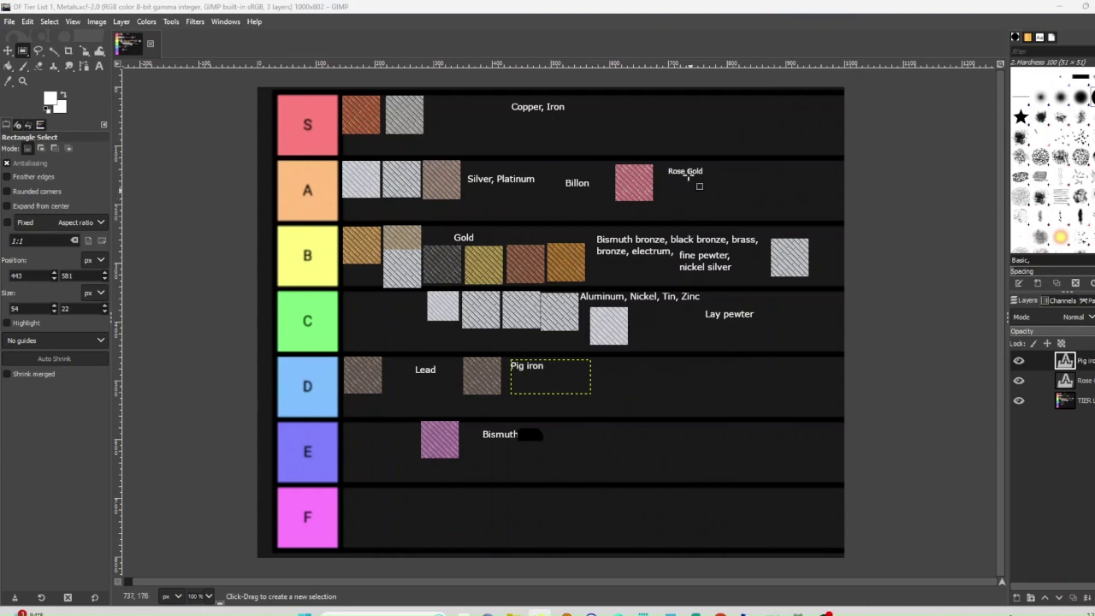
Step: Paste the bluish-grey tile, anchor it after the iron tile in the S tier, and merge its layer down
click(7, 50)
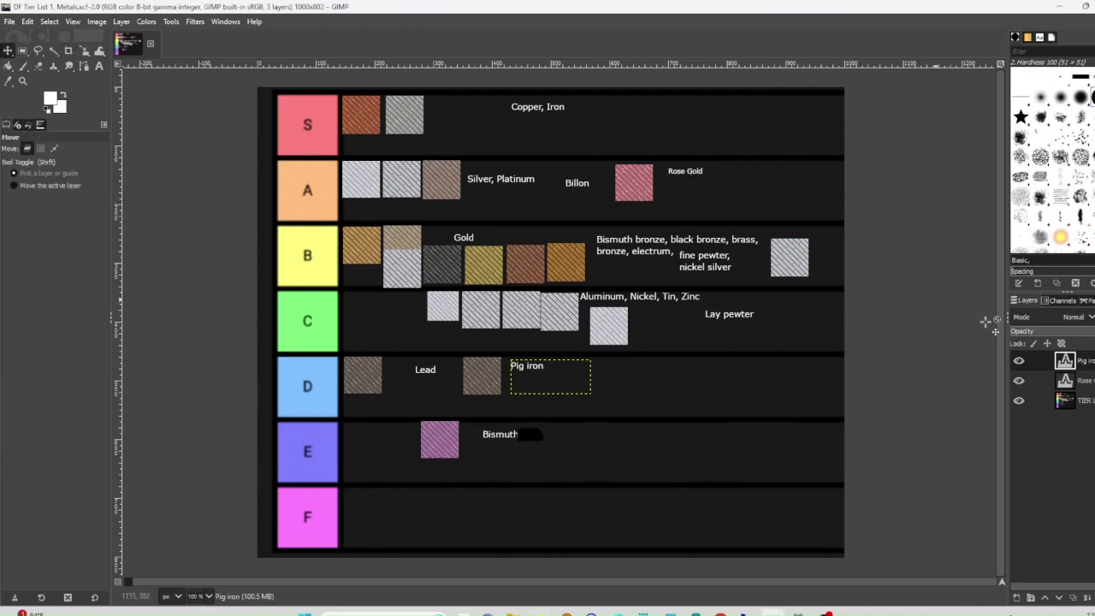
key(ctrl+v)
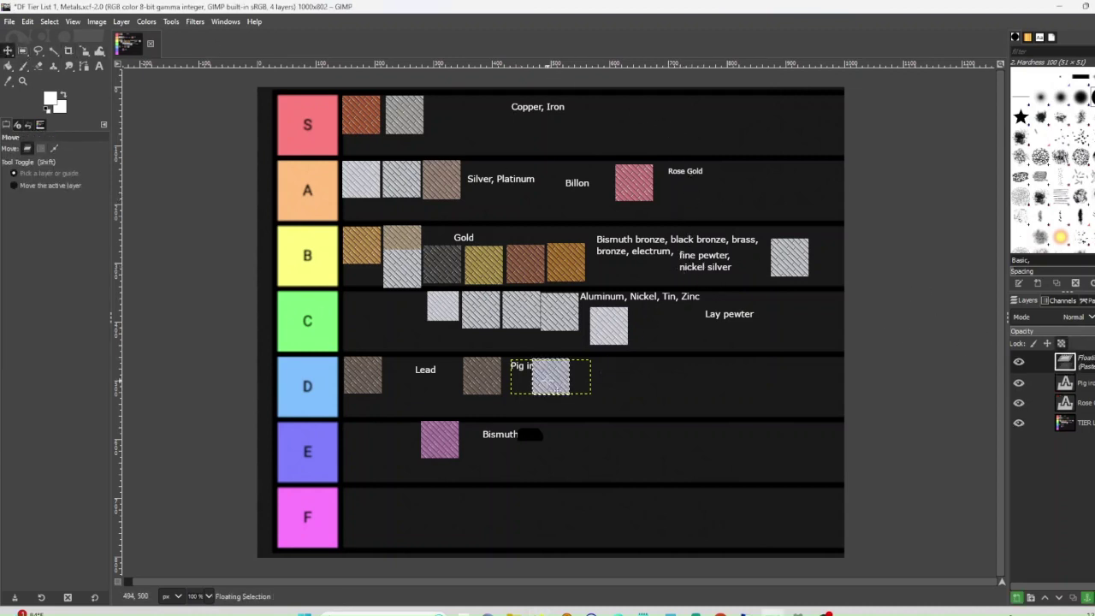
drag(551, 380, 448, 118)
click(541, 139)
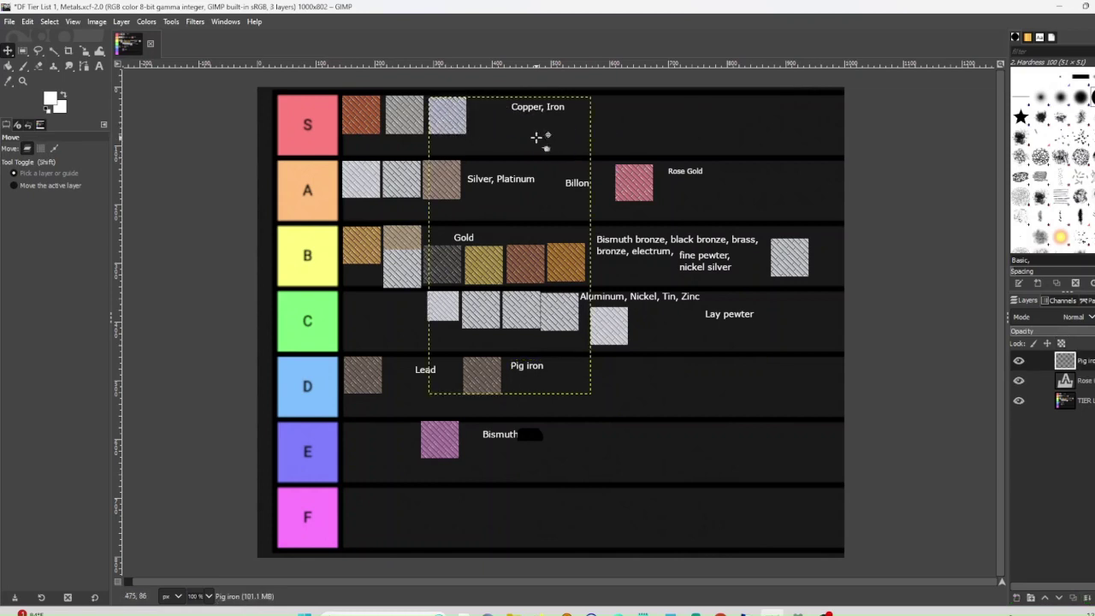
right_click(1086, 363)
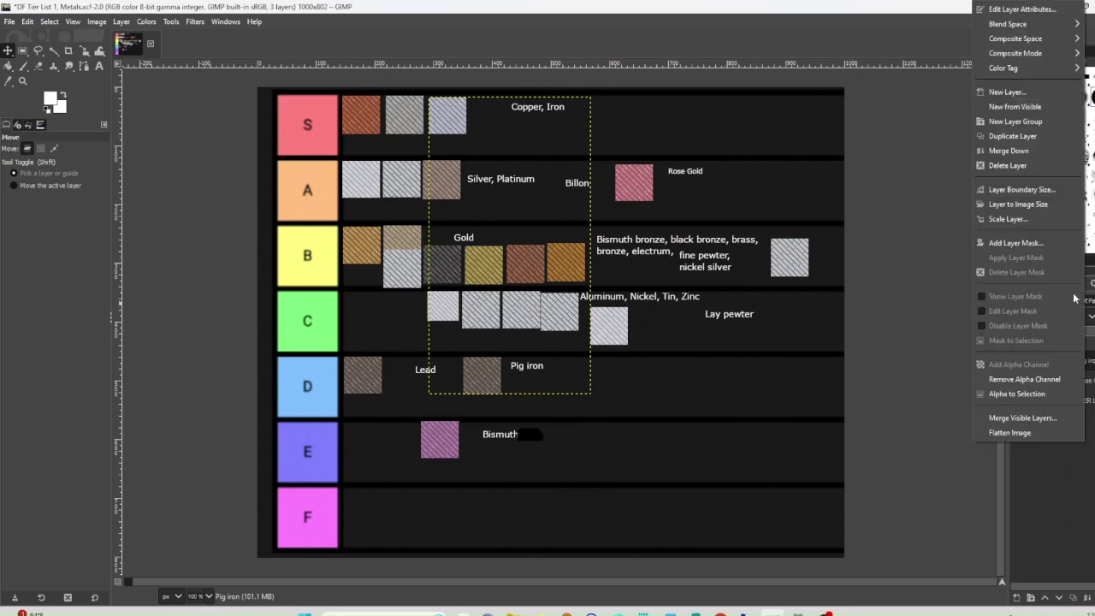
click(1014, 150)
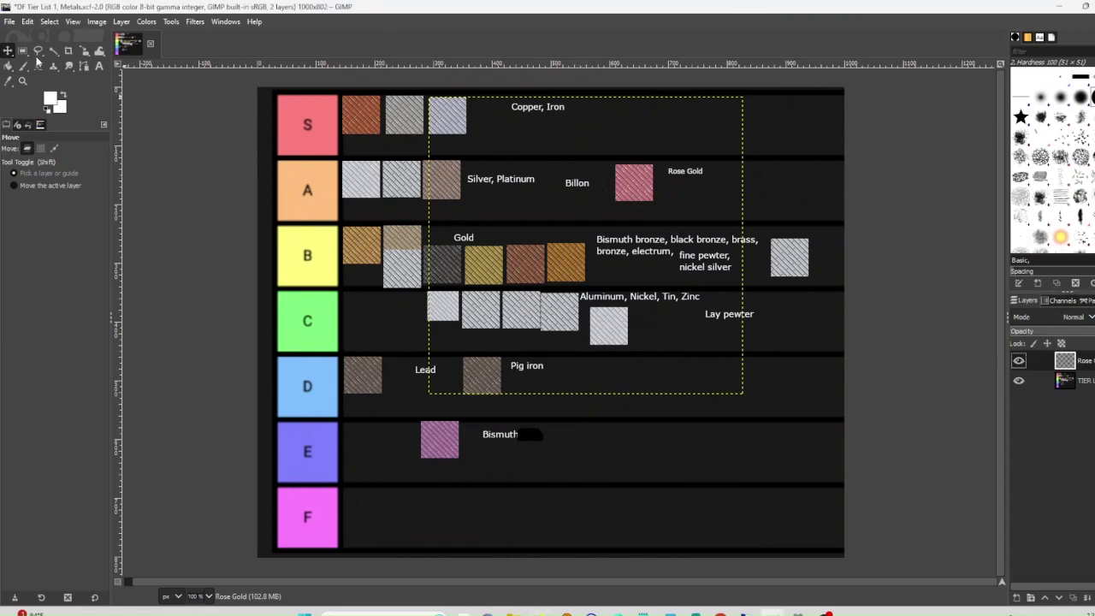
Step: Paste the pale tile below the "Rose Gold" label in the A tier, and move the brownish tile before the aluminum tile in the C tier
key(ctrl+v)
drag(589, 251, 711, 200)
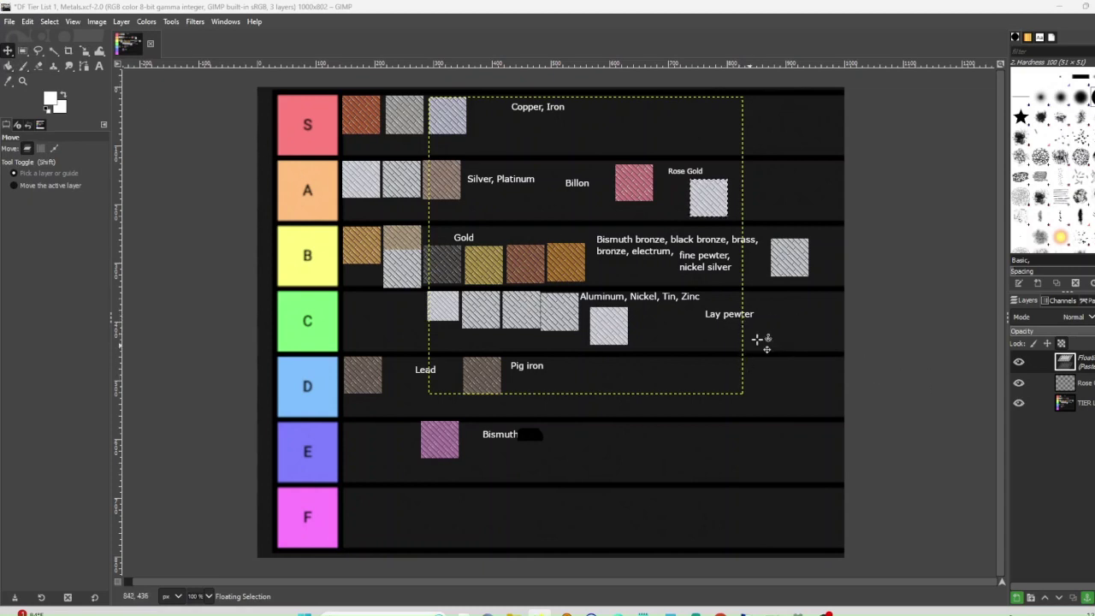
mouse_move(594, 243)
mouse_down()
mouse_move(575, 306)
mouse_move(389, 312)
mouse_move(787, 314)
mouse_move(395, 319)
mouse_up()
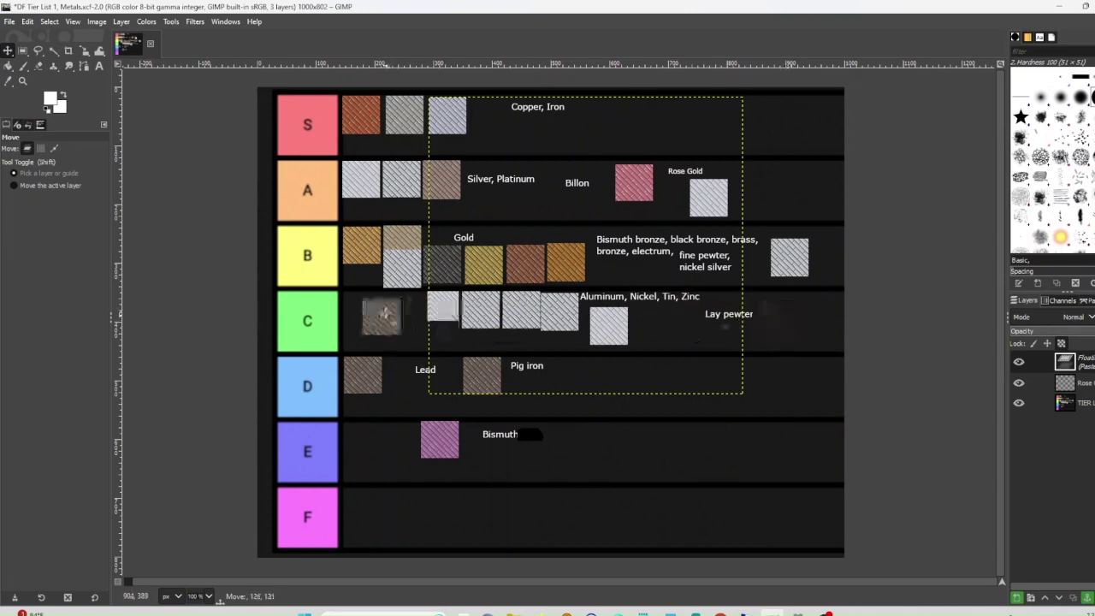